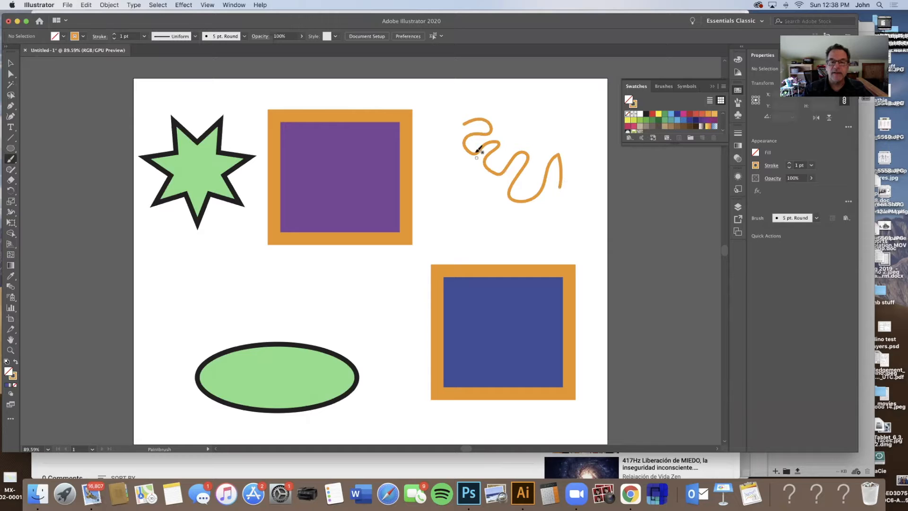
Paint loose orange squiggles beside the purple square and a few short strokes above the green ellipse with the Paintbrush
mouse_move(510, 119)
mouse_down()
mouse_move(522, 102)
mouse_move(544, 102)
mouse_move(551, 119)
mouse_up()
mouse_move(452, 187)
mouse_down()
mouse_move(450, 208)
mouse_move(463, 168)
mouse_move(487, 189)
mouse_move(477, 237)
mouse_move(510, 213)
mouse_move(576, 196)
mouse_move(577, 162)
mouse_up()
mouse_move(461, 101)
mouse_down()
mouse_move(443, 100)
mouse_move(473, 91)
mouse_up()
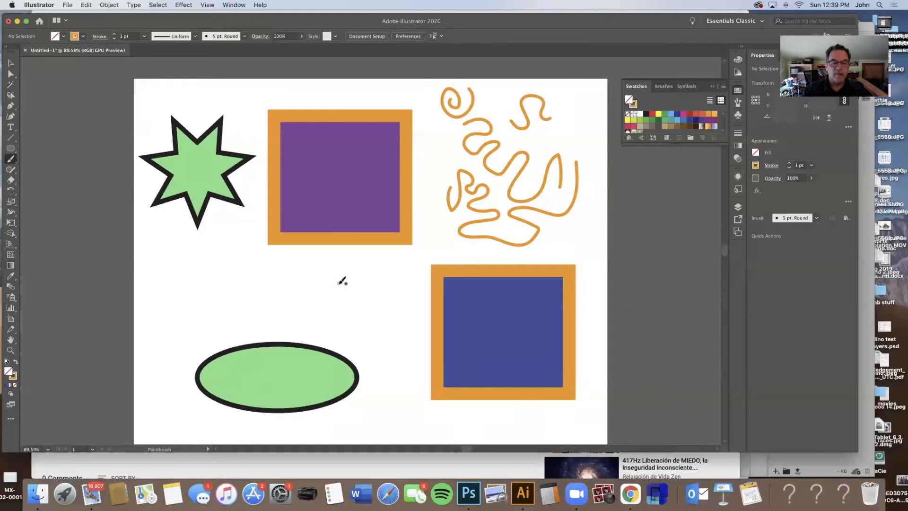
drag(338, 283, 372, 294)
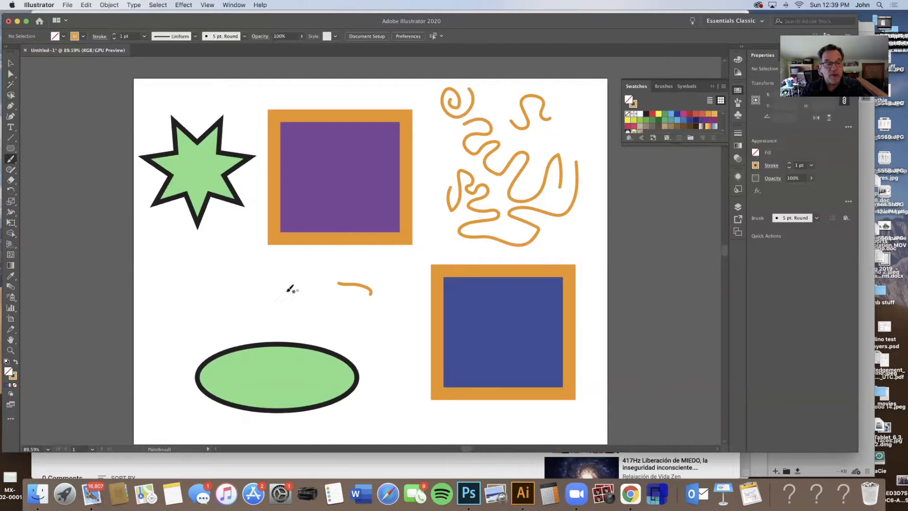
mouse_move(297, 294)
mouse_down()
mouse_move(311, 300)
mouse_move(296, 311)
mouse_move(311, 316)
mouse_up()
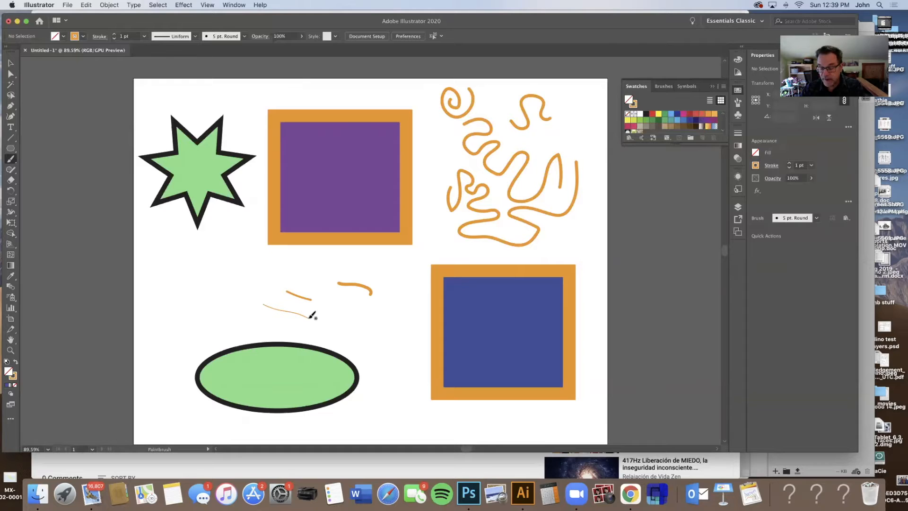
Enlarge the brush and paint a thick wavy orange stroke above the green ellipse
key(])
key(])
key(])
key(])
key(])
key(])
mouse_move(178, 288)
mouse_down()
mouse_move(224, 288)
mouse_move(202, 320)
mouse_move(232, 311)
mouse_move(265, 319)
mouse_move(268, 274)
mouse_up()
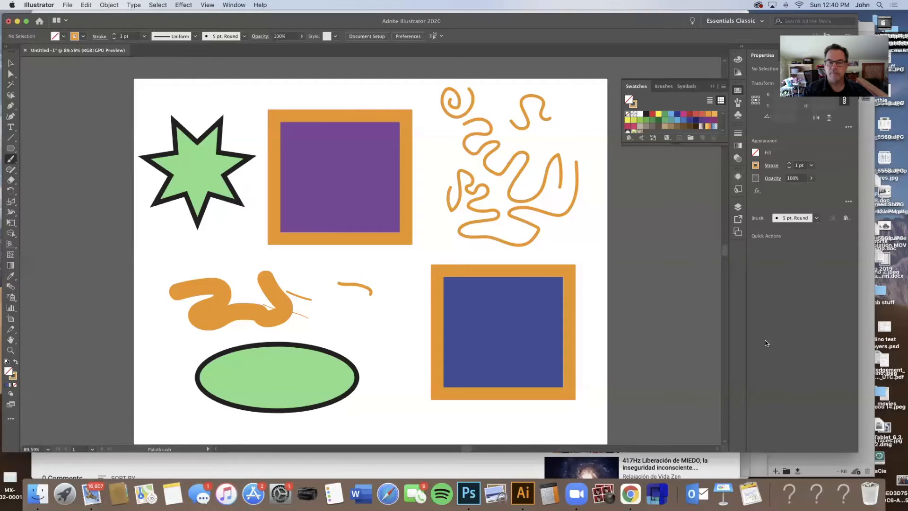
Switch the toolbox to two columns, erase a stroke across the purple square with the Eraser and undo it
click(6, 47)
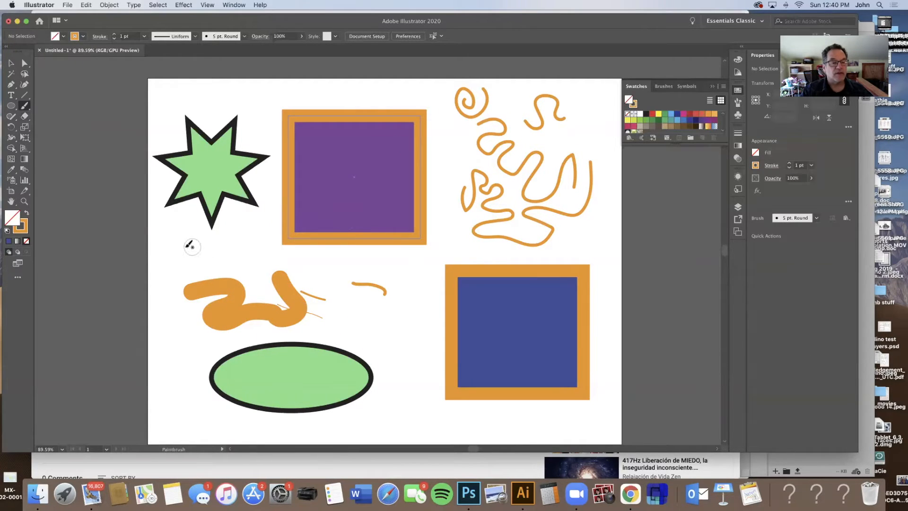
click(25, 117)
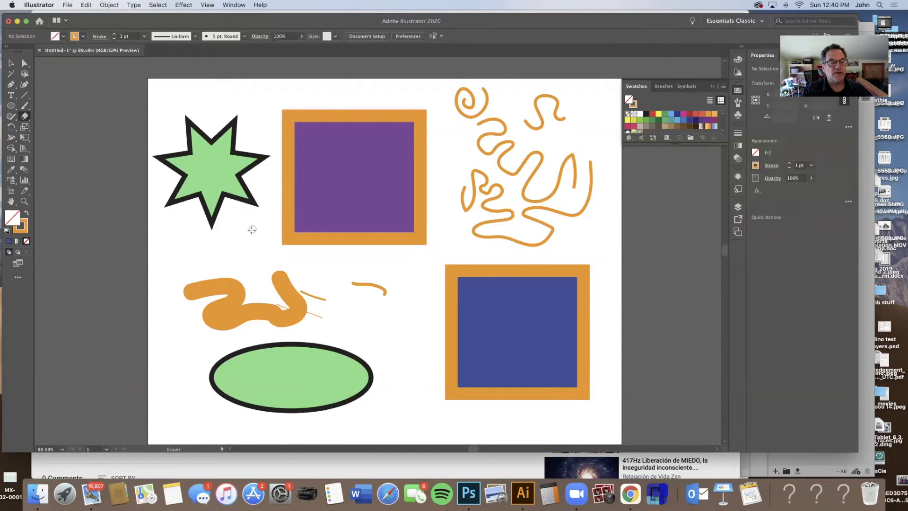
mouse_move(254, 233)
mouse_down()
mouse_move(340, 208)
mouse_move(456, 211)
mouse_up()
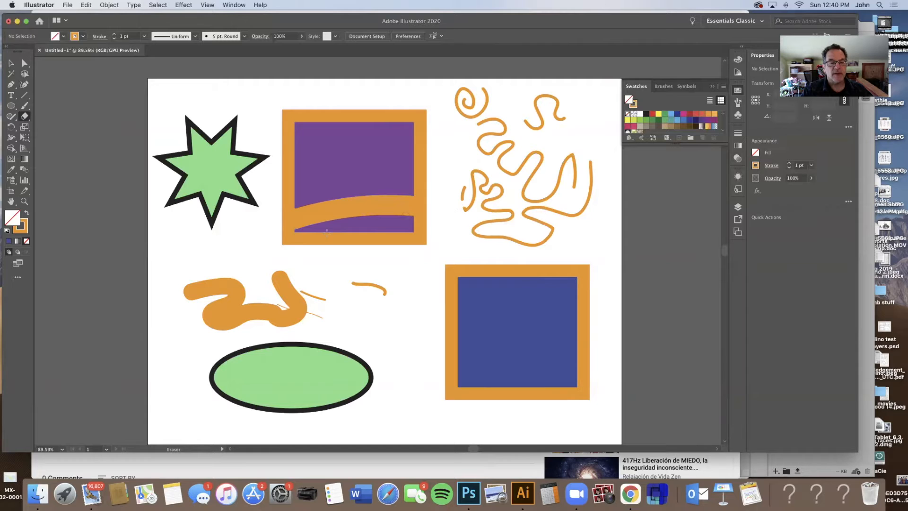
key(super+z)
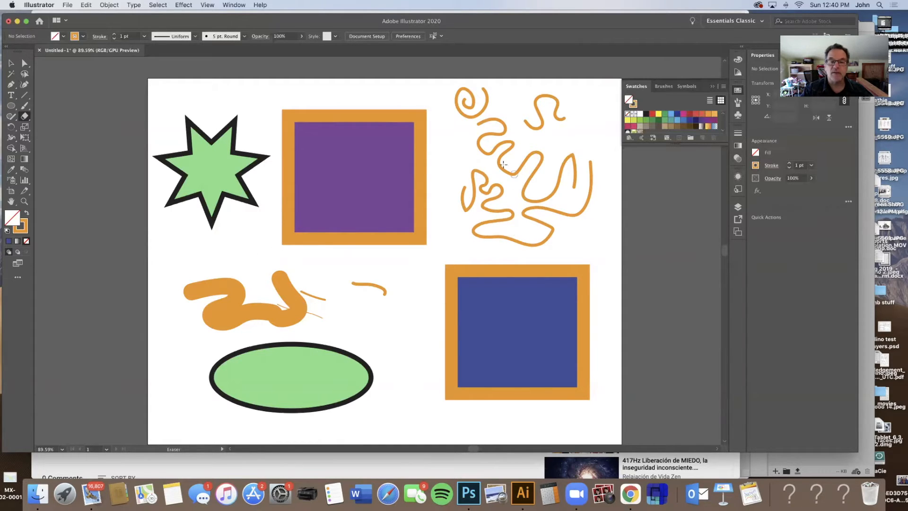
Erase several gaps through the thin orange squiggles beside the purple square
mouse_move(542, 139)
mouse_down()
mouse_move(474, 175)
mouse_move(466, 203)
mouse_move(462, 167)
mouse_move(492, 242)
mouse_up()
mouse_move(571, 228)
mouse_down()
mouse_move(549, 180)
mouse_move(544, 189)
mouse_move(513, 157)
mouse_move(529, 190)
mouse_move(519, 244)
mouse_up()
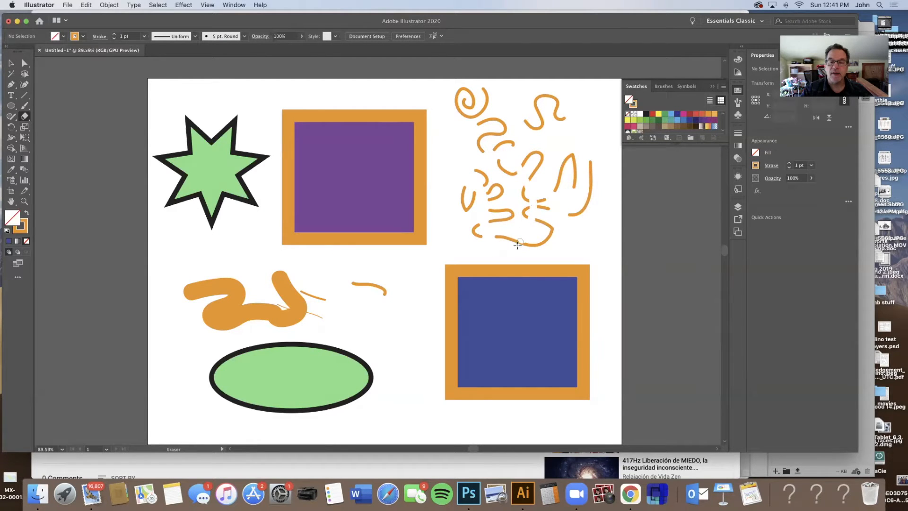
drag(443, 91, 514, 146)
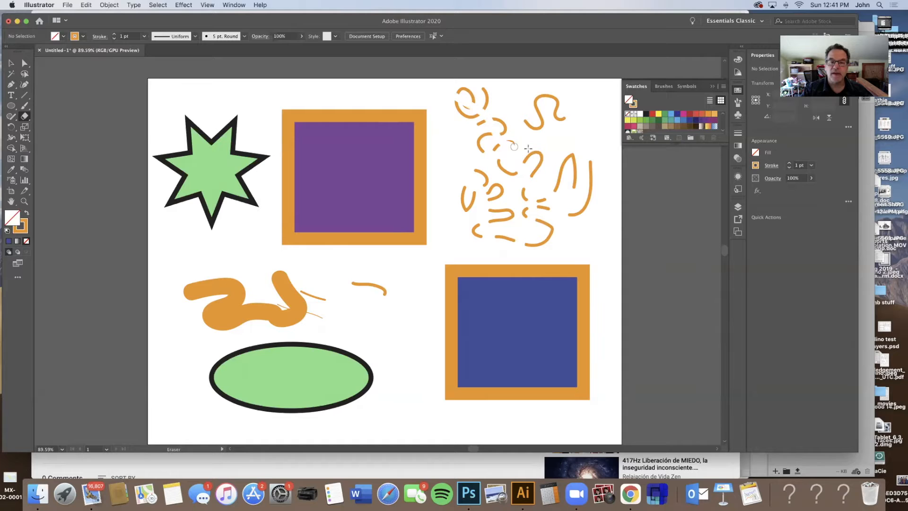
drag(504, 106, 571, 146)
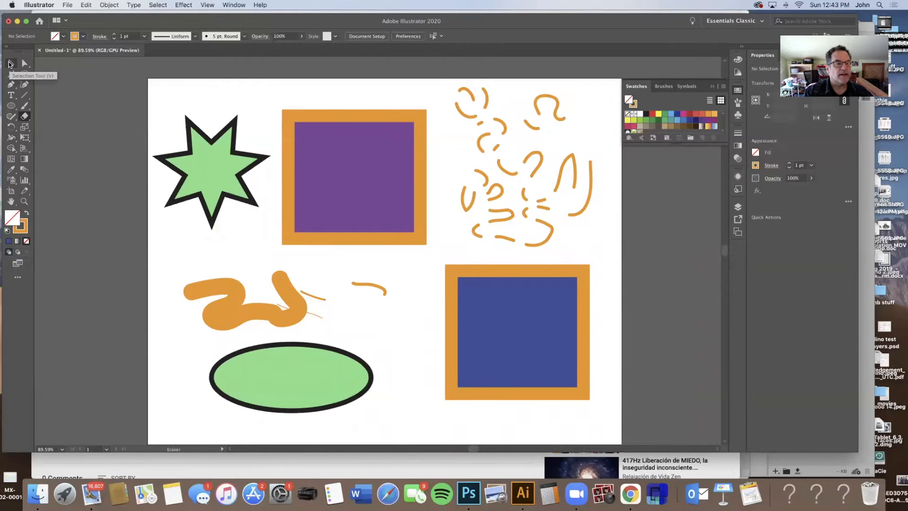
Select all artwork on the artboard and delete it
click(10, 64)
drag(150, 80, 634, 424)
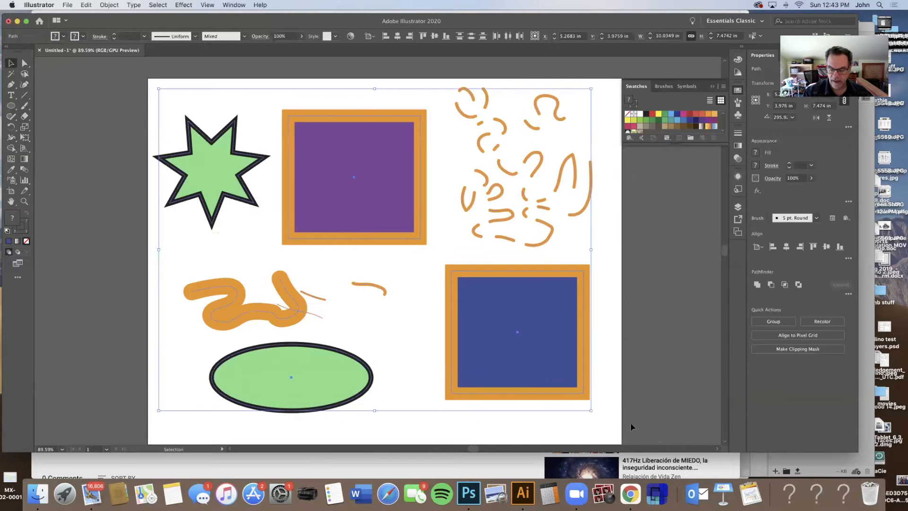
key(Delete)
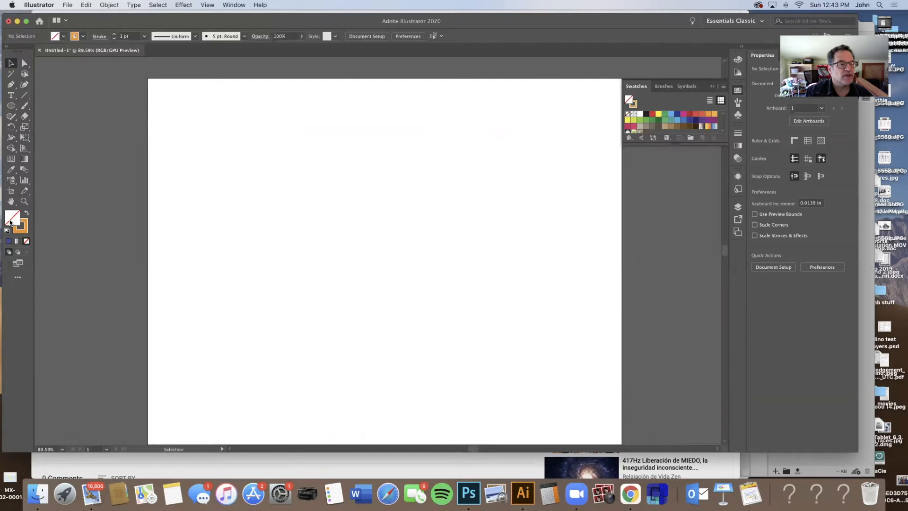
Set the fill to solid blue and the stroke to none
click(9, 241)
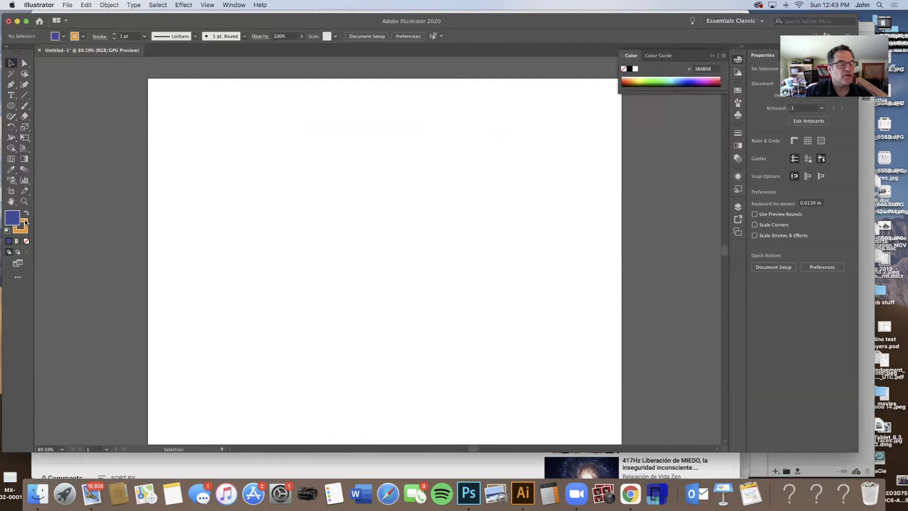
click(23, 223)
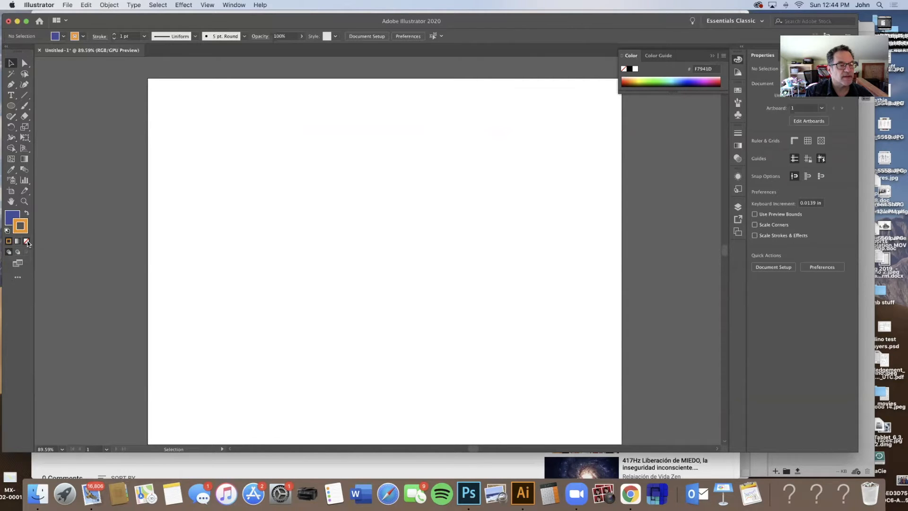
click(27, 243)
click(18, 225)
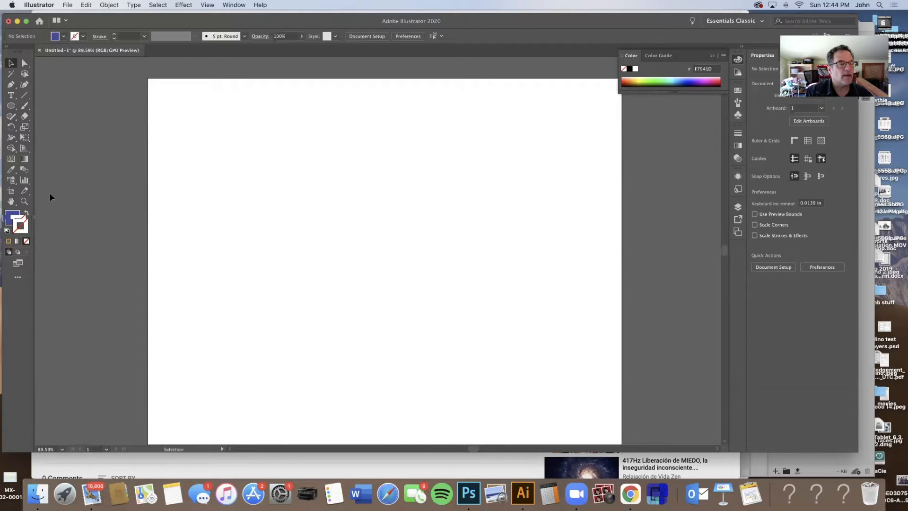
Build an animal head from blue ellipses: a face about 2.9 × 3.1 in, a snout about 1.8 × 0.6 in and two small round ears
drag(10, 108, 42, 105)
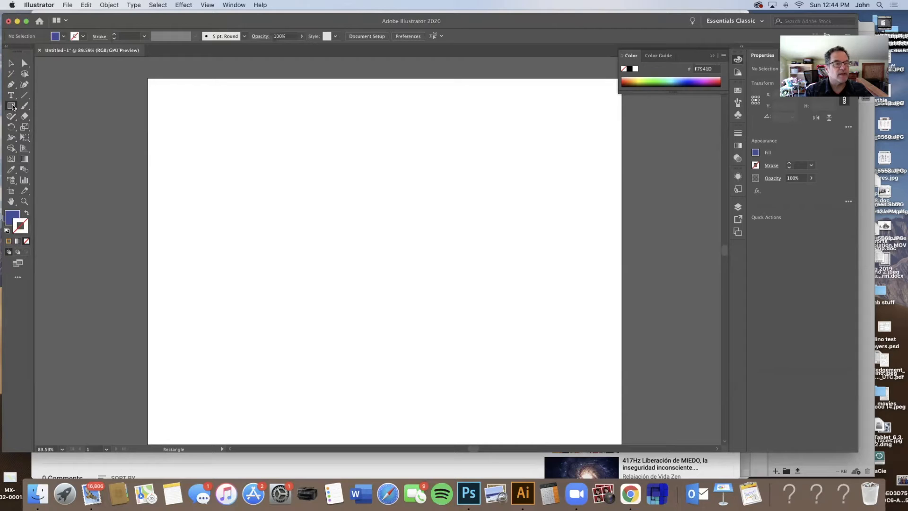
click(13, 107)
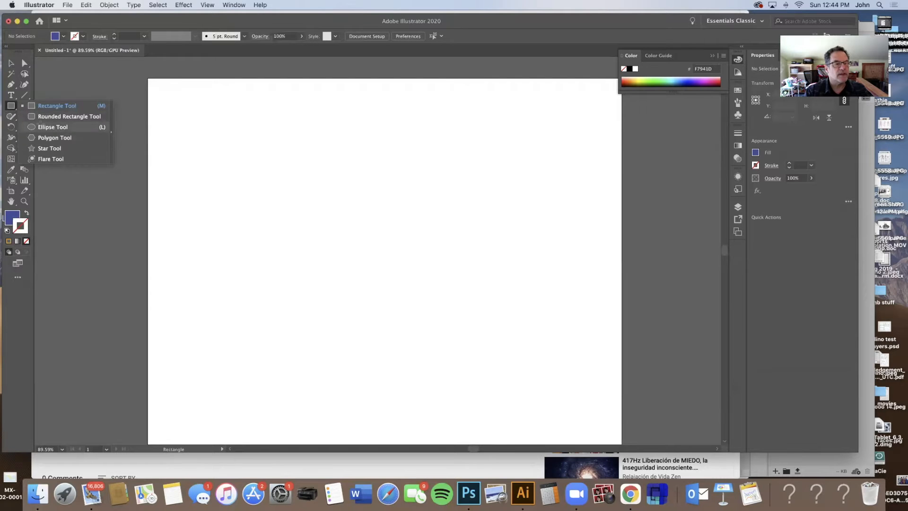
click(52, 127)
drag(253, 193, 378, 327)
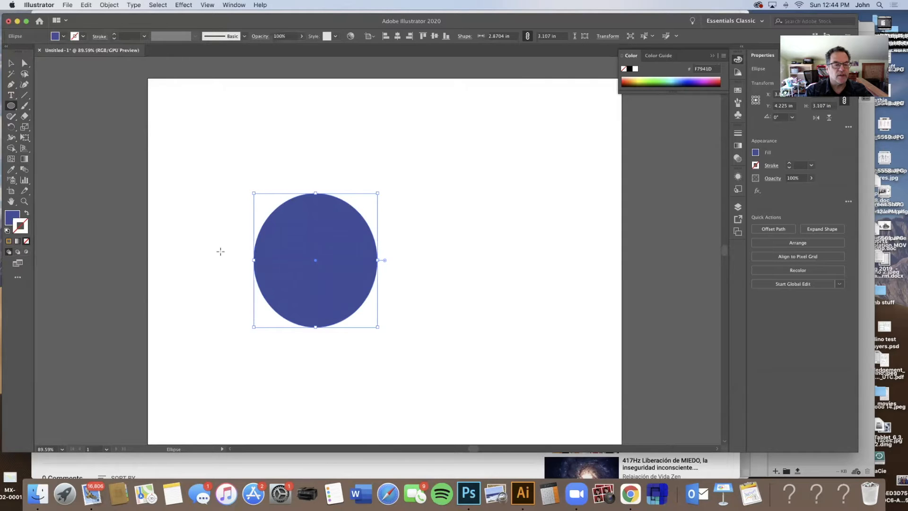
drag(215, 252, 292, 279)
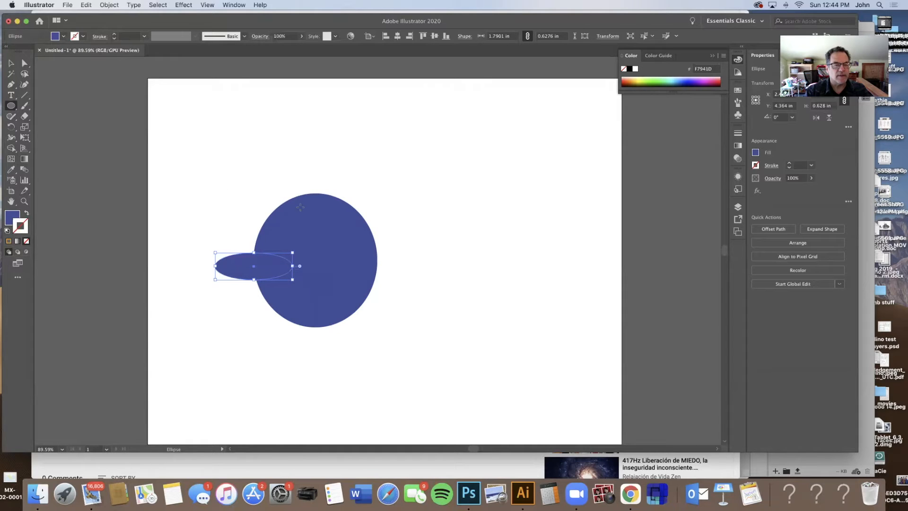
drag(273, 186, 392, 243)
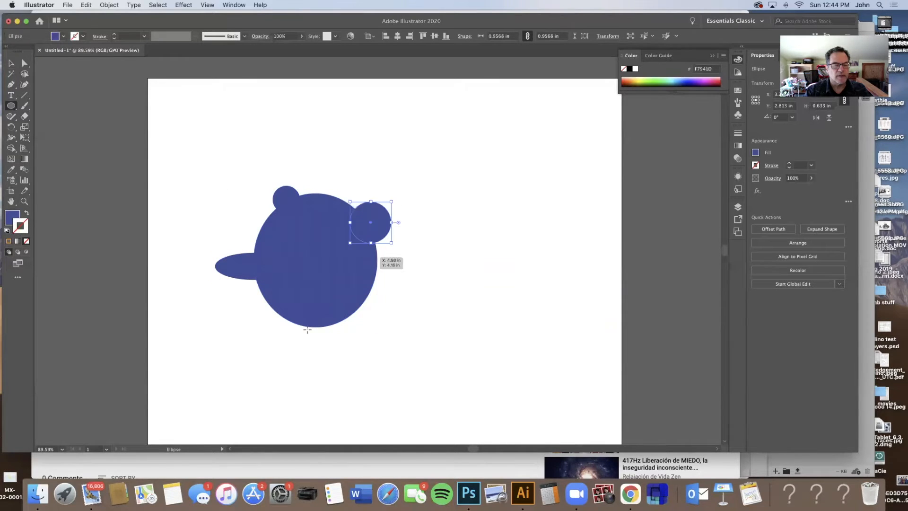
Draw a wide body ellipse about 5.35 × 1.7 in below the head and nudge it slightly lower
drag(316, 315, 547, 388)
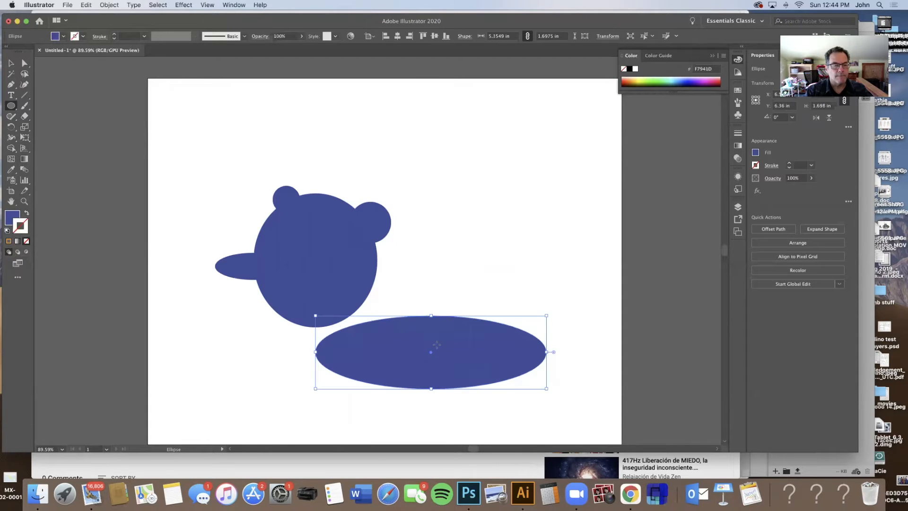
click(12, 64)
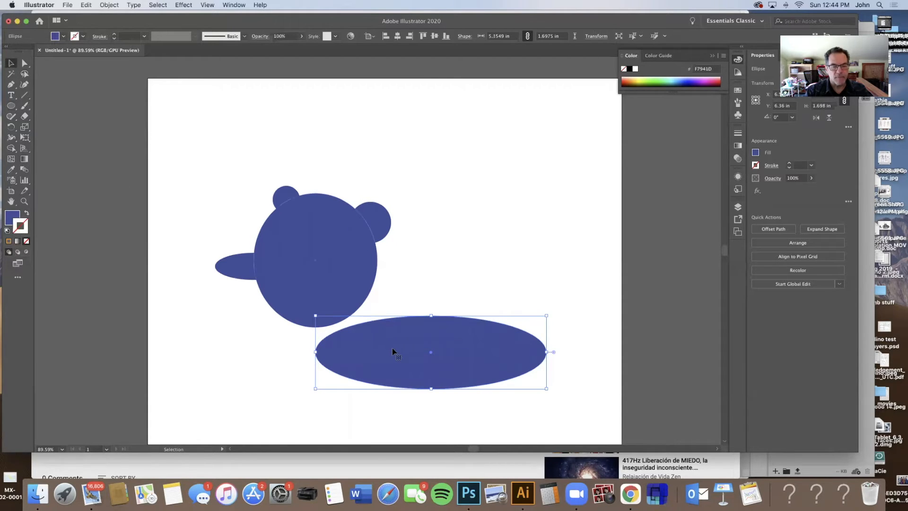
drag(393, 350, 395, 357)
Draw a neck ellipse about 0.43 × 1.03 in between head and body and rotate it about 38° to join them
key(l)
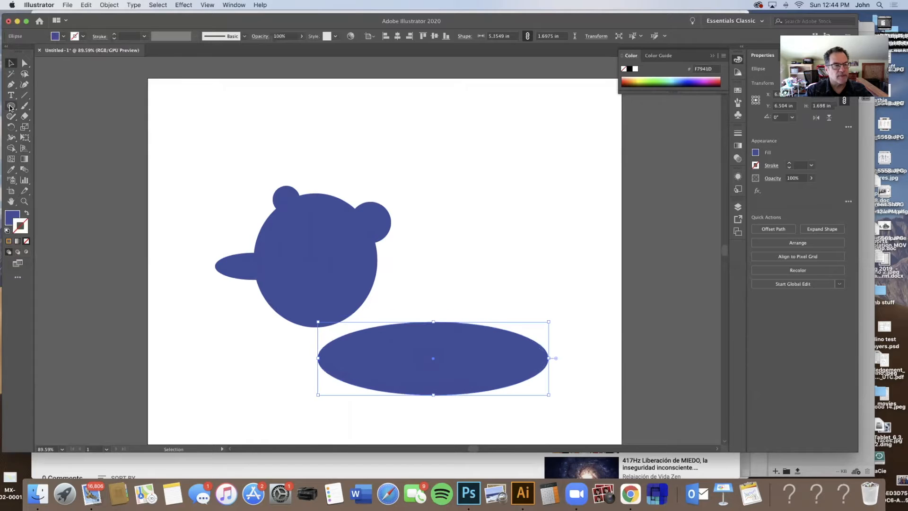
mouse_move(324, 313)
mouse_down()
mouse_move(350, 347)
mouse_move(343, 355)
mouse_up()
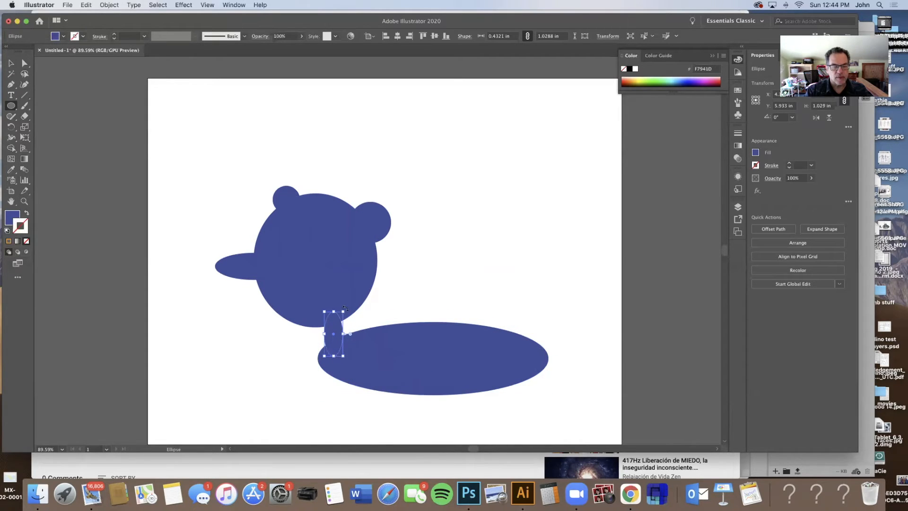
drag(345, 306, 327, 304)
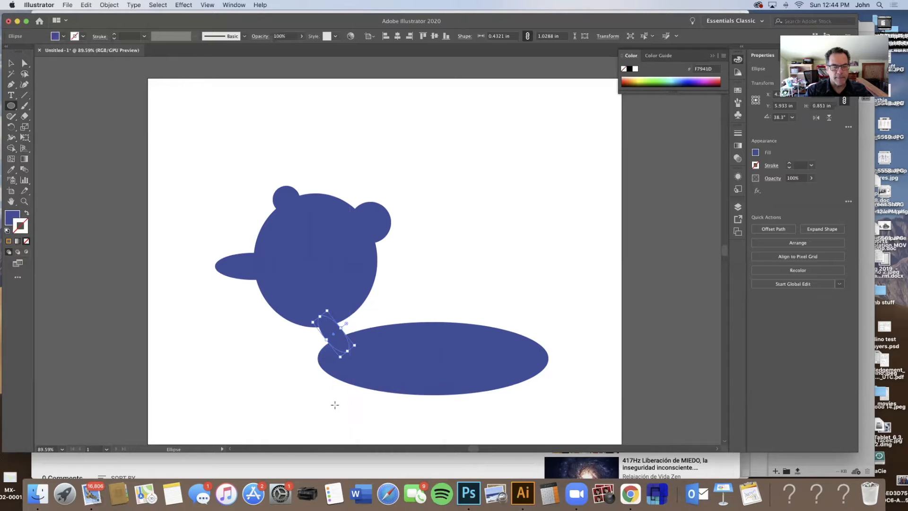
Draw a thin leg ellipse about 0.25 × 1.32 in, place it under the body's front end and rotate it to about 340°
drag(306, 383, 316, 437)
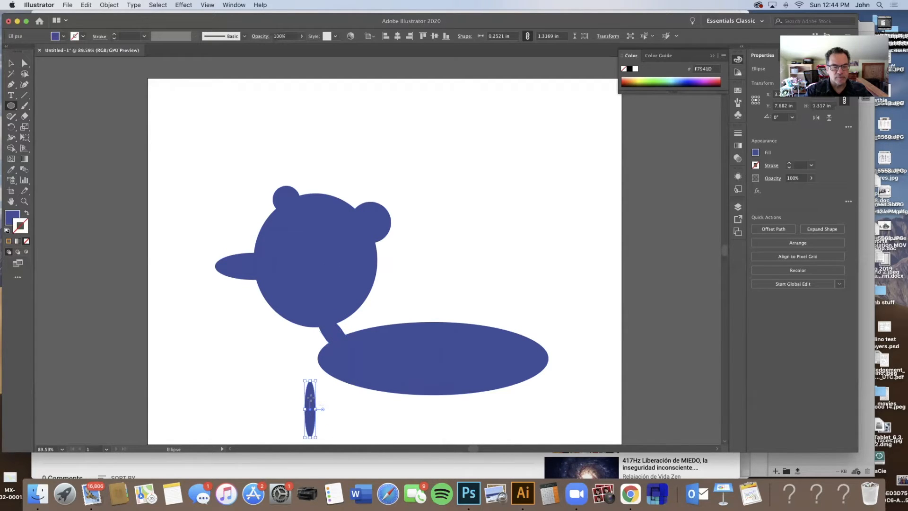
key(v)
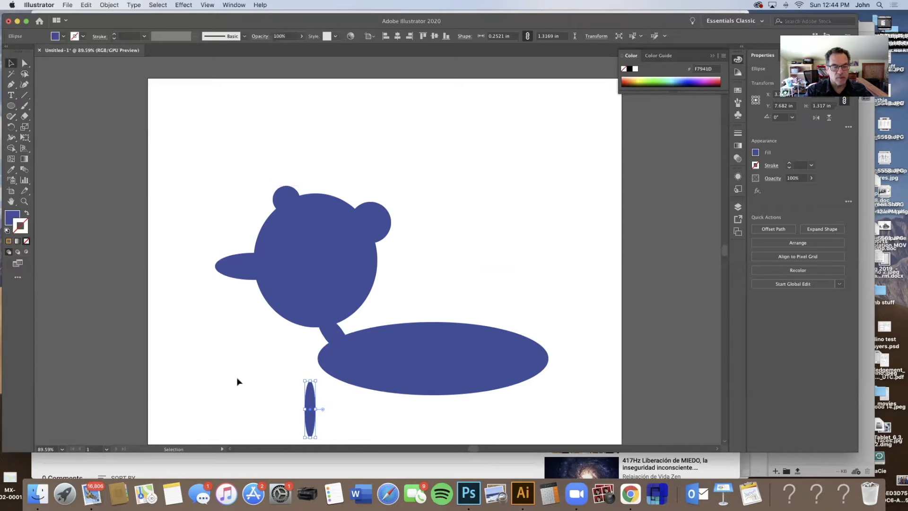
drag(309, 401, 348, 392)
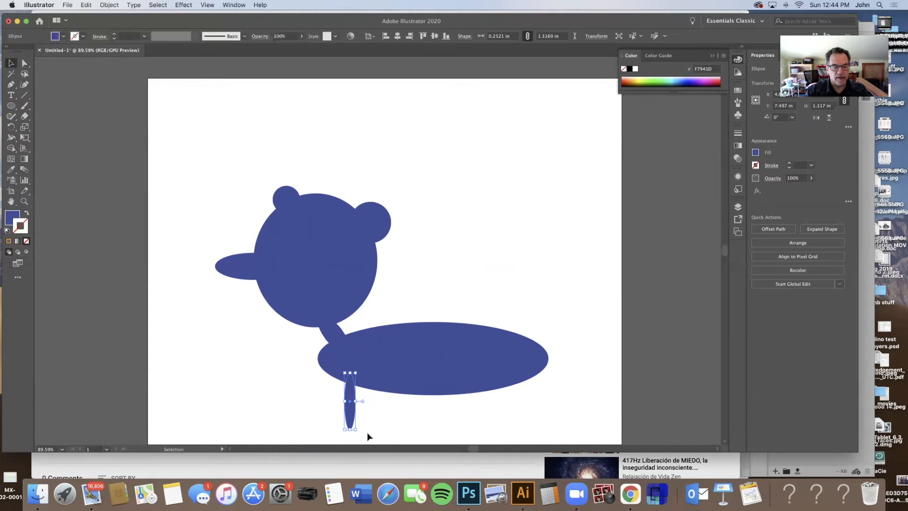
drag(358, 431, 348, 431)
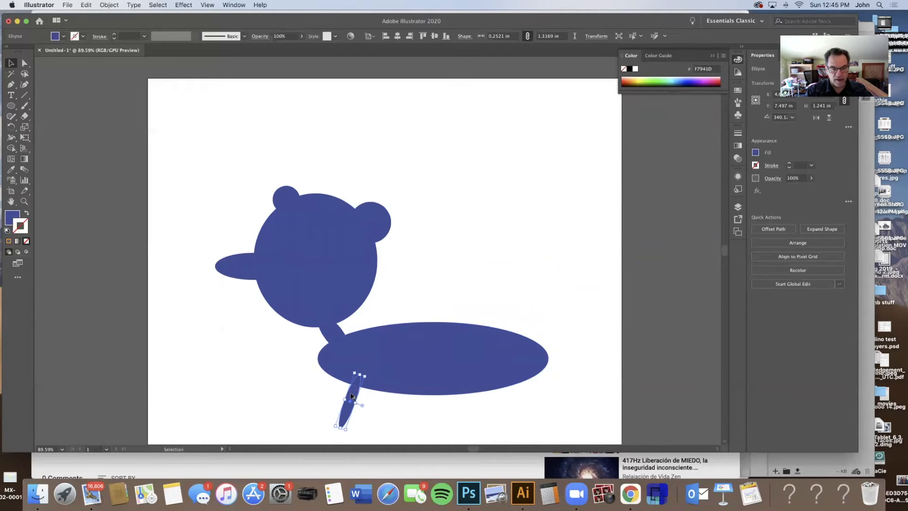
Duplicate the slanted front leg beside the original, lower the body slightly, and rotate the copy to about 353°
drag(350, 396, 397, 387)
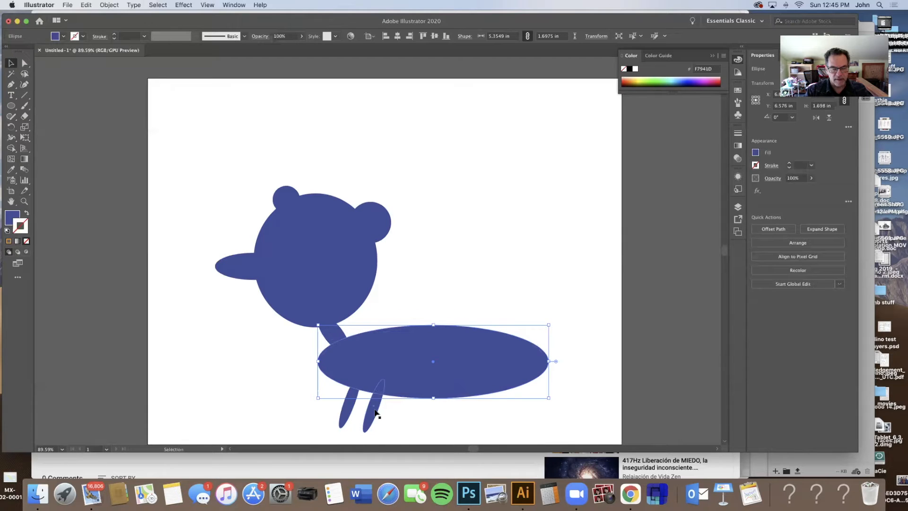
click(375, 408)
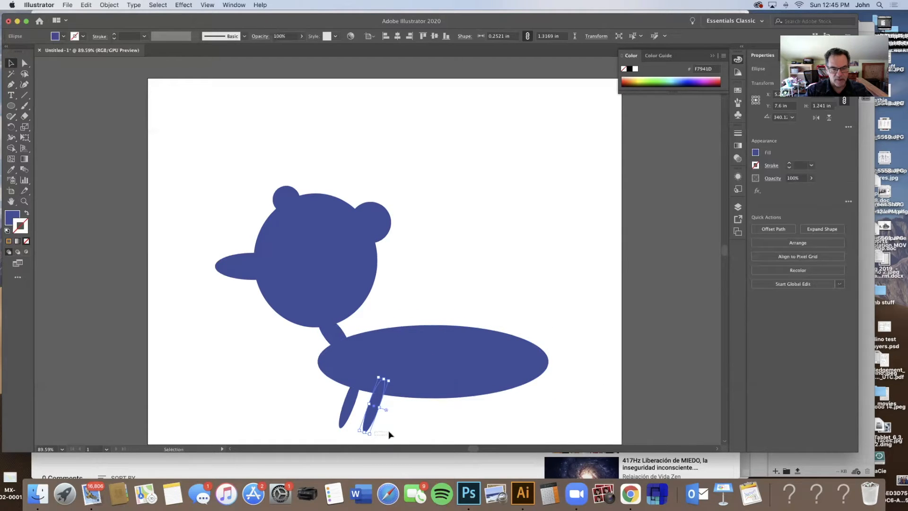
click(375, 433)
click(371, 428)
drag(370, 435, 374, 433)
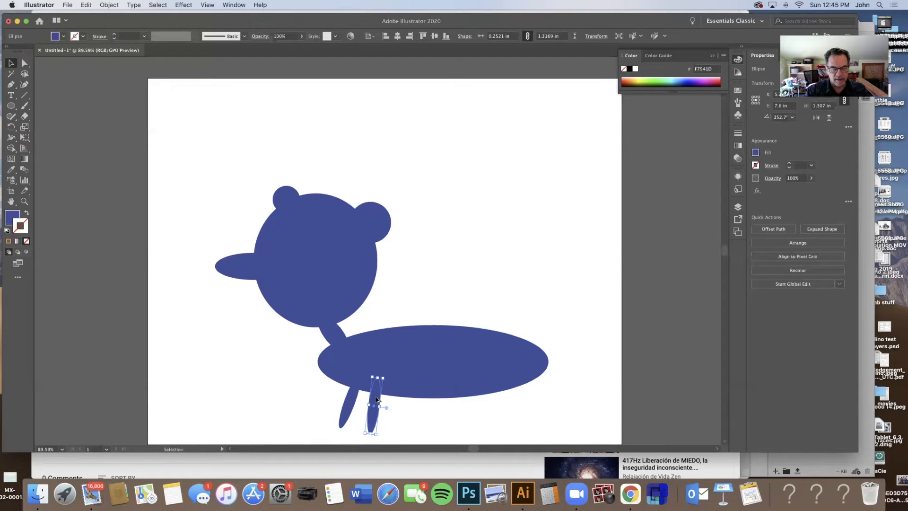
Duplicate the more upright front leg twice to place two hind legs under the body's rear end
drag(376, 400, 496, 398)
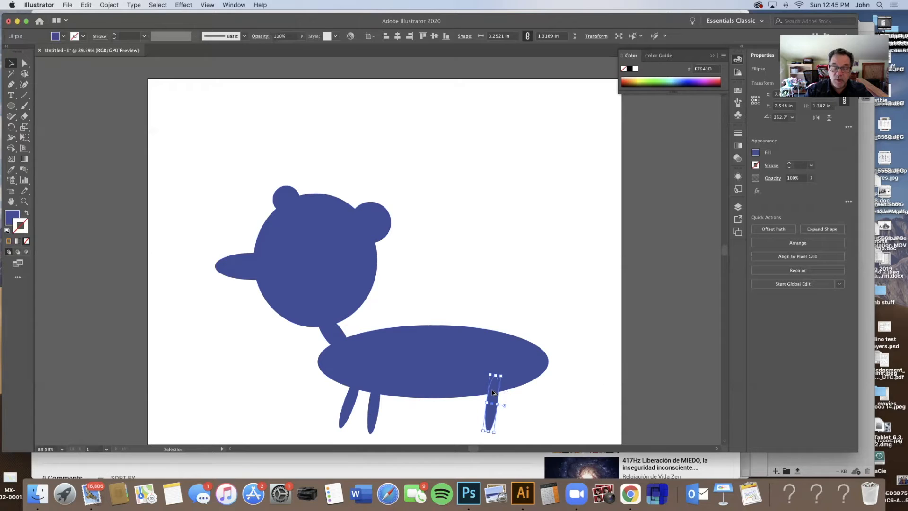
drag(508, 393, 535, 381)
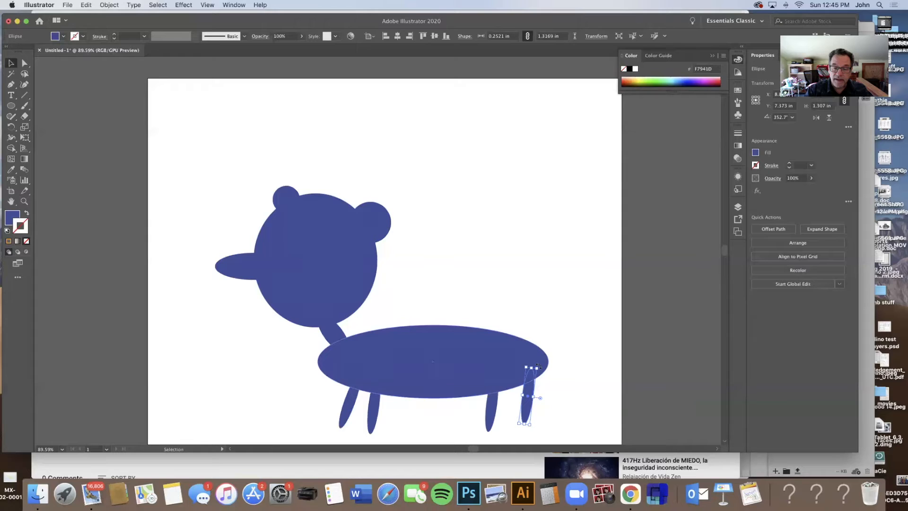
Rotate the rearmost hind leg to about 27° so it slants outward from the body
drag(538, 363, 518, 363)
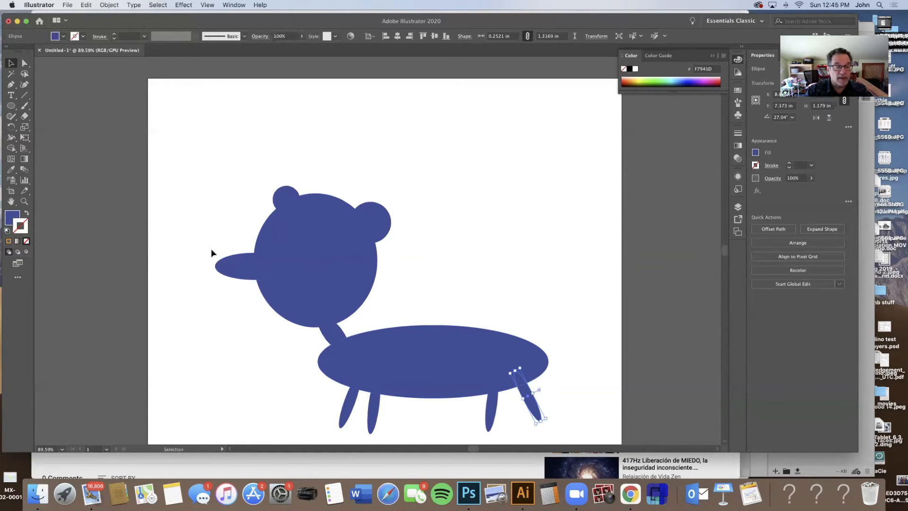
Draw a circle about 0.37 in across near the snout, remove the stray ellipse, and place the circle on the snout's tip as a nose
key(l)
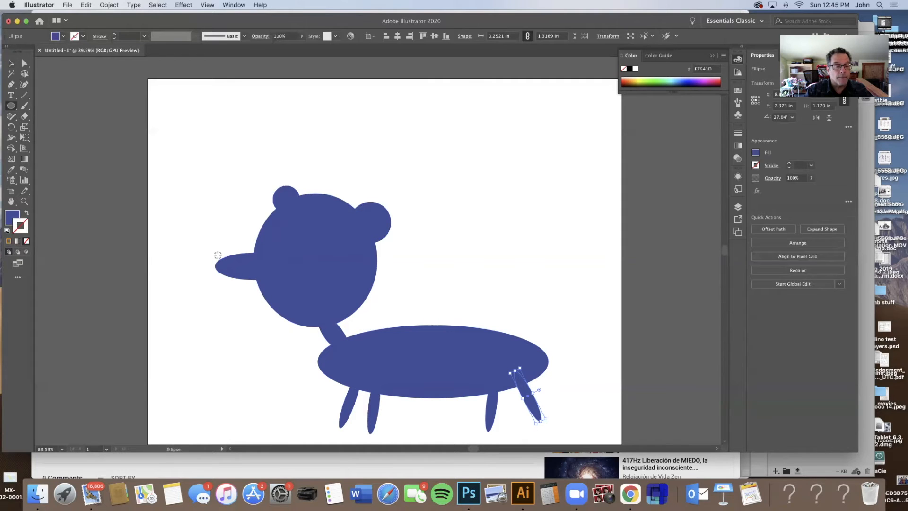
mouse_move(214, 256)
mouse_down()
mouse_move(204, 248)
mouse_move(225, 256)
mouse_up()
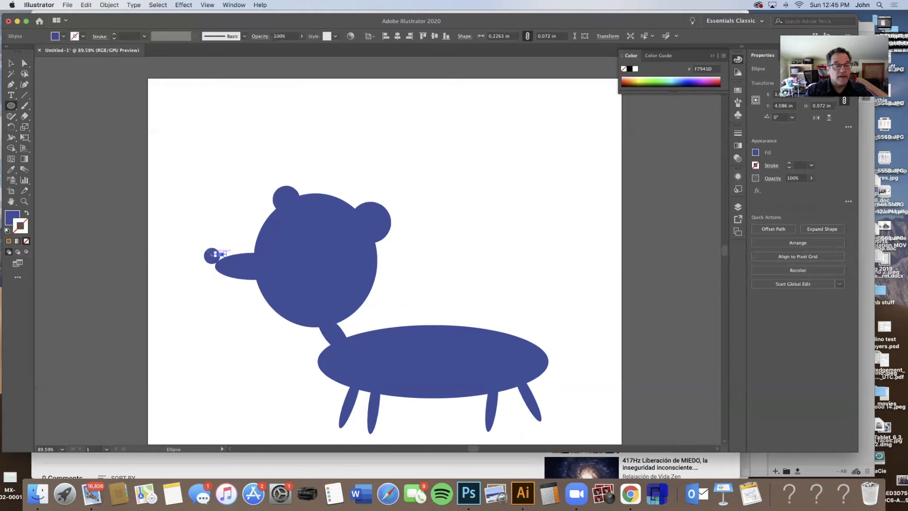
click(216, 248)
click(434, 259)
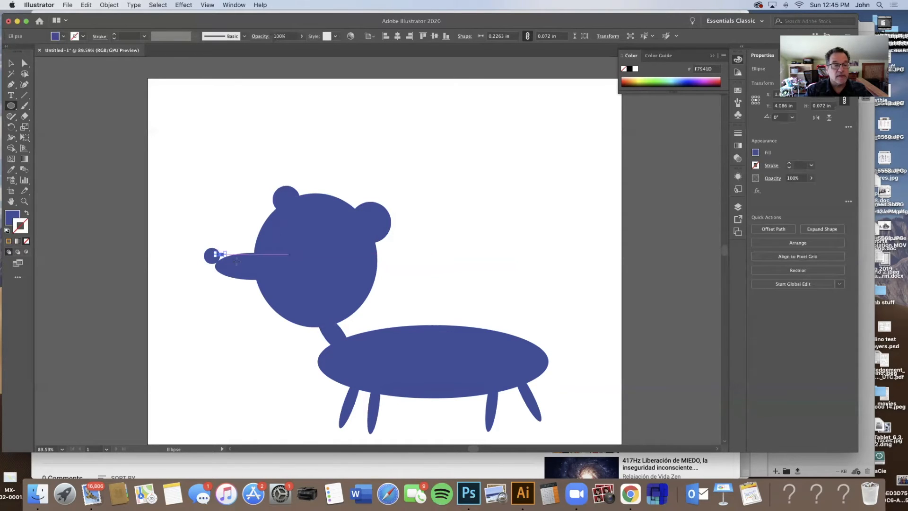
key(super+z)
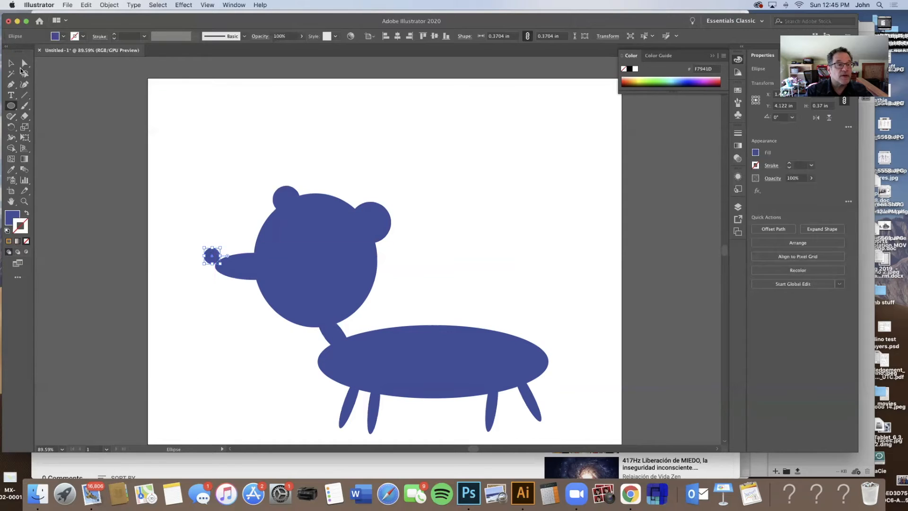
key(v)
drag(214, 252, 222, 257)
Fill the nose circle with a darker blue swatch, undoing a trial of light orange
click(11, 216)
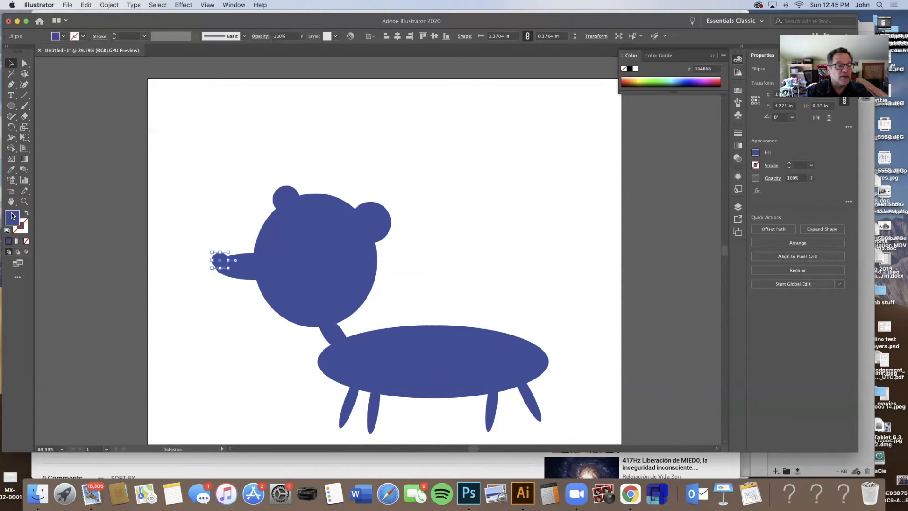
click(756, 153)
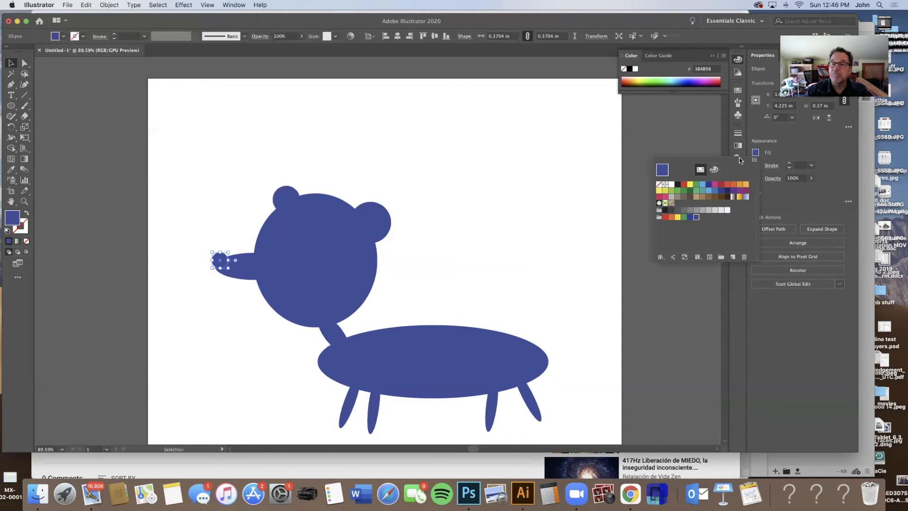
click(708, 185)
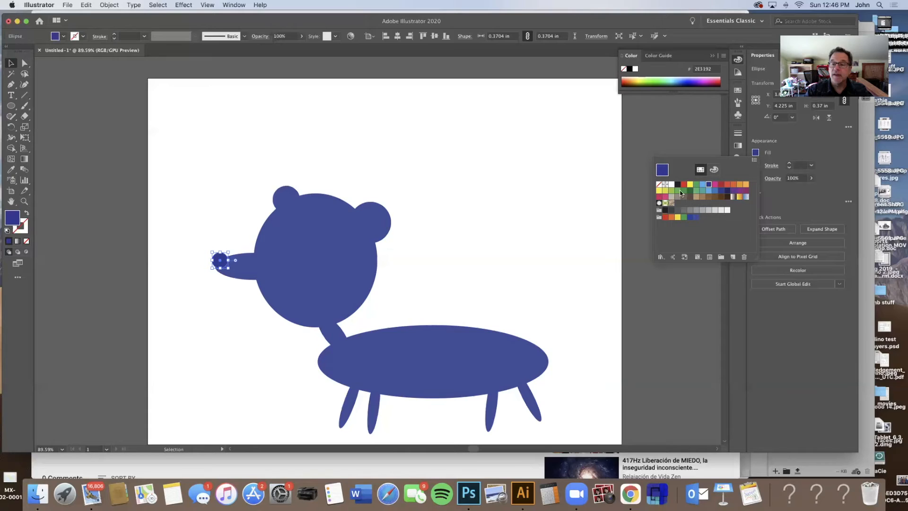
click(746, 186)
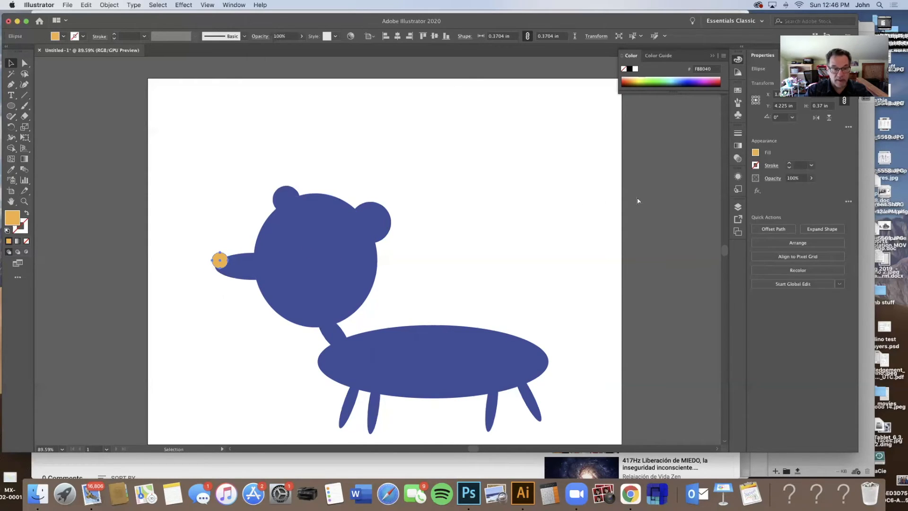
key(cmd+z)
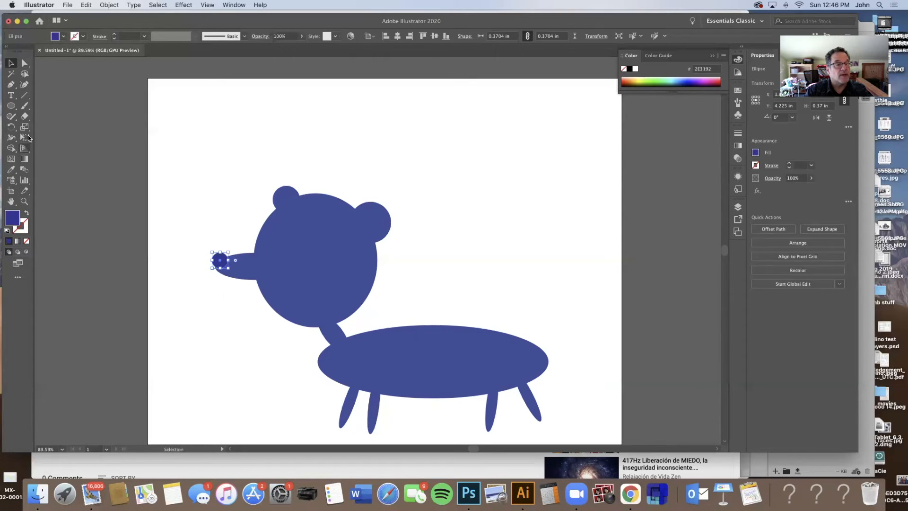
Draw two seven-pointed stars as eyes on the head, about 0.85 × 0.83 in and 0.89 × 0.87 in
click(13, 107)
click(13, 109)
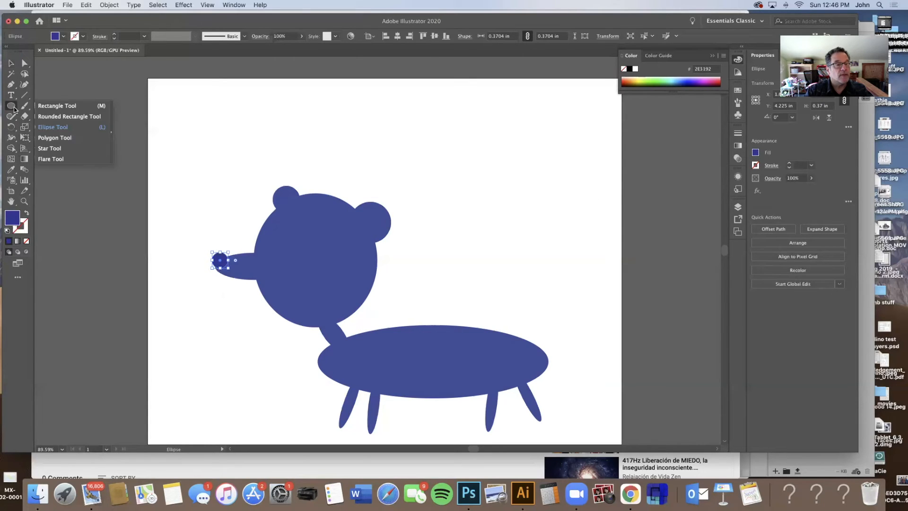
click(50, 148)
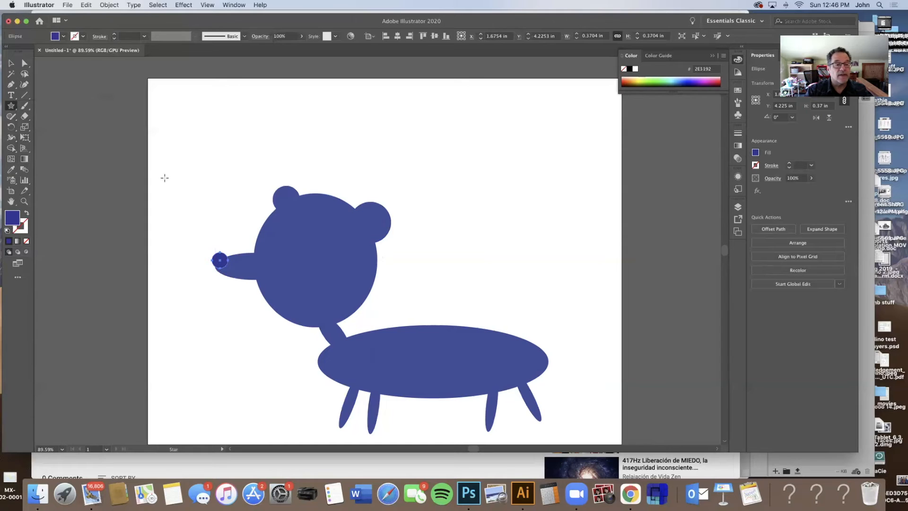
mouse_move(310, 235)
mouse_down()
mouse_move(332, 250)
mouse_move(326, 244)
mouse_up()
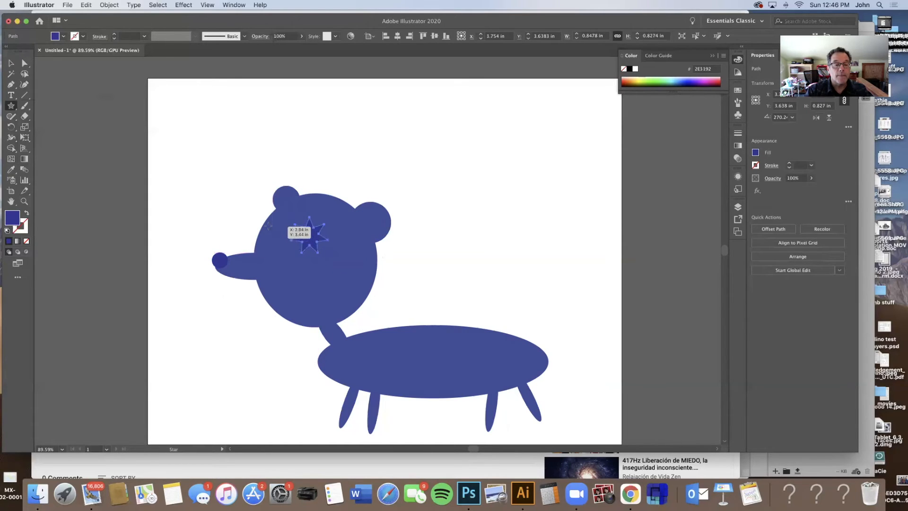
drag(268, 226, 282, 241)
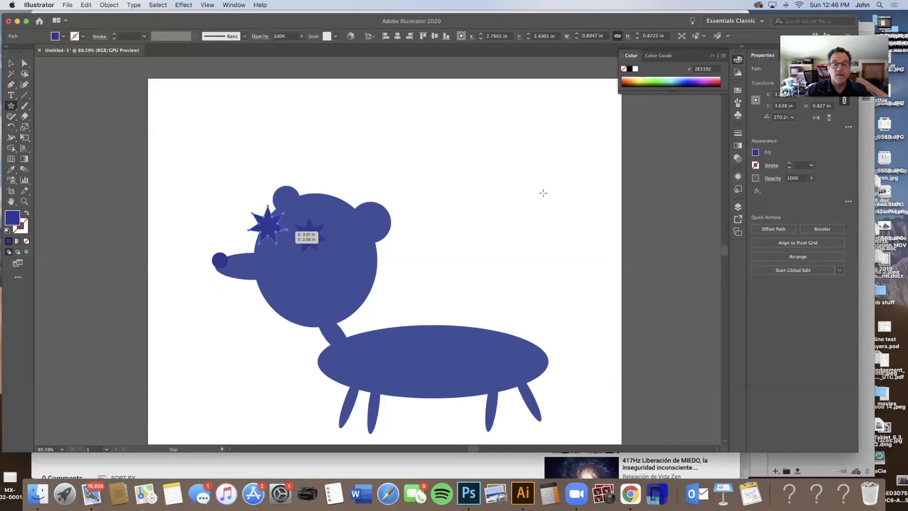
Fill the star nearer the snout with light orange and copy that fill to the other star with the Eyedropper
click(756, 152)
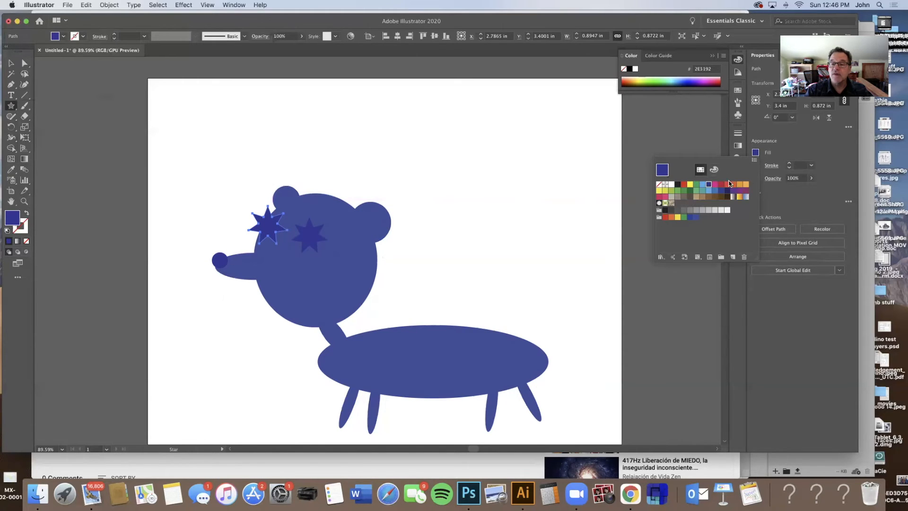
click(746, 184)
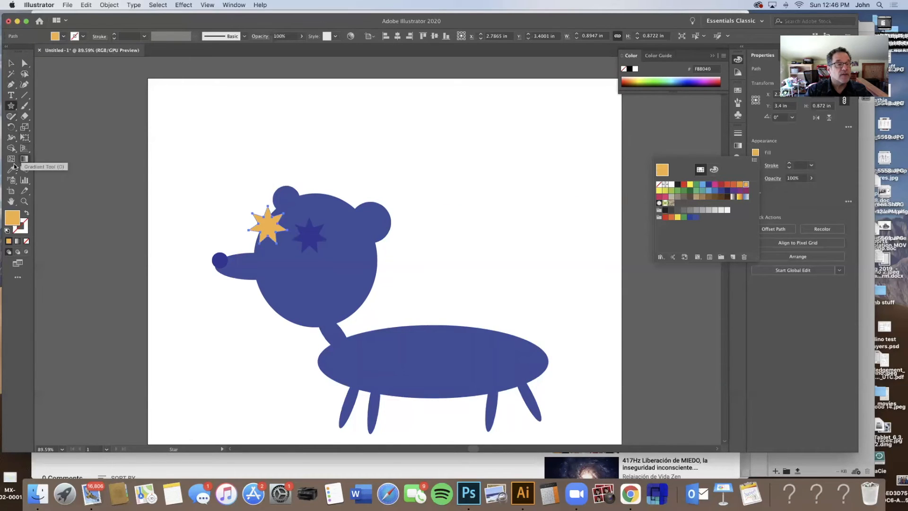
click(11, 65)
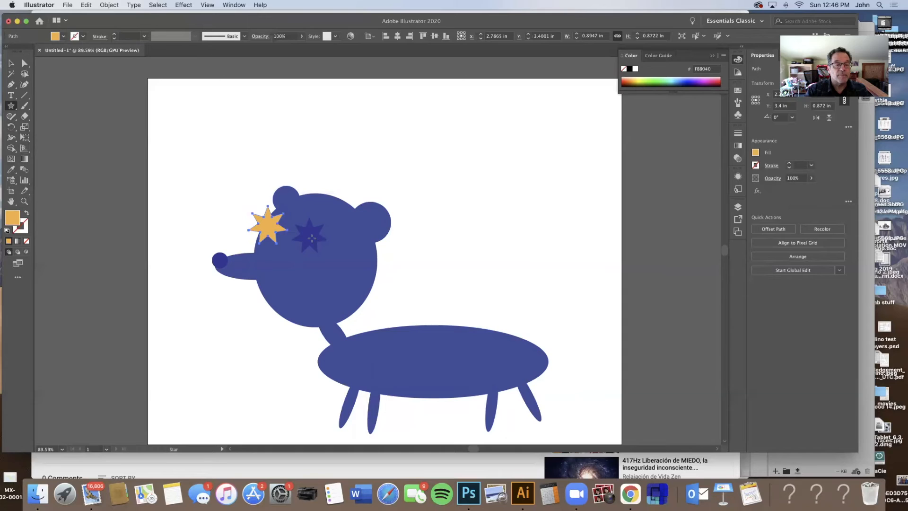
click(311, 238)
click(432, 280)
click(11, 63)
click(314, 239)
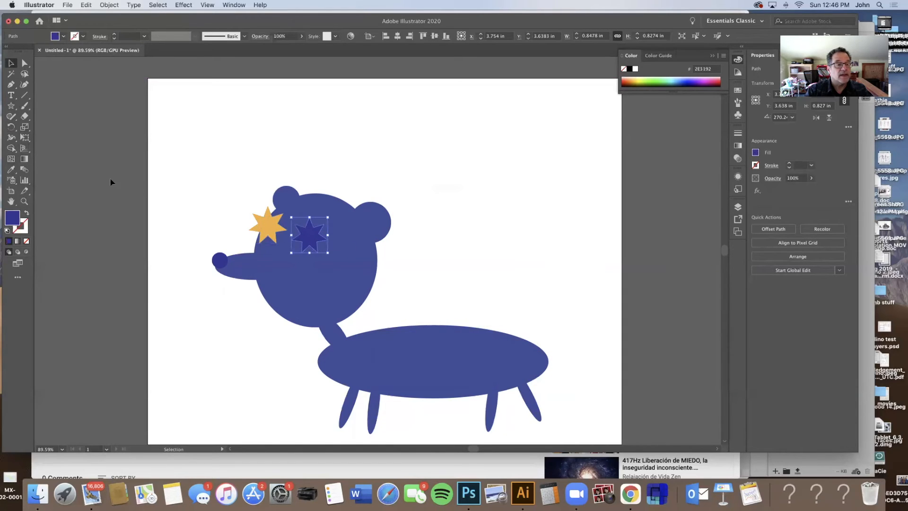
click(12, 169)
click(269, 224)
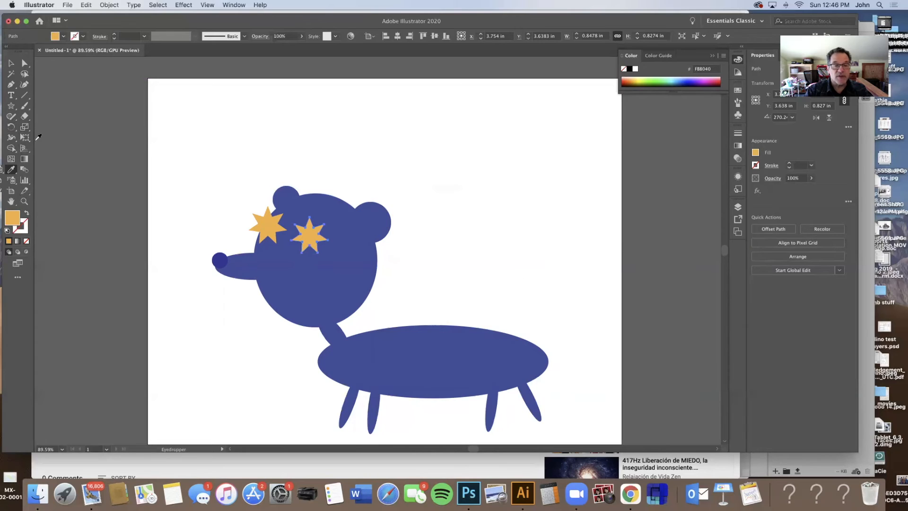
Draw an inner-ear circle about 0.45 in across inside the larger ear and fill it with magenta
drag(11, 105, 36, 123)
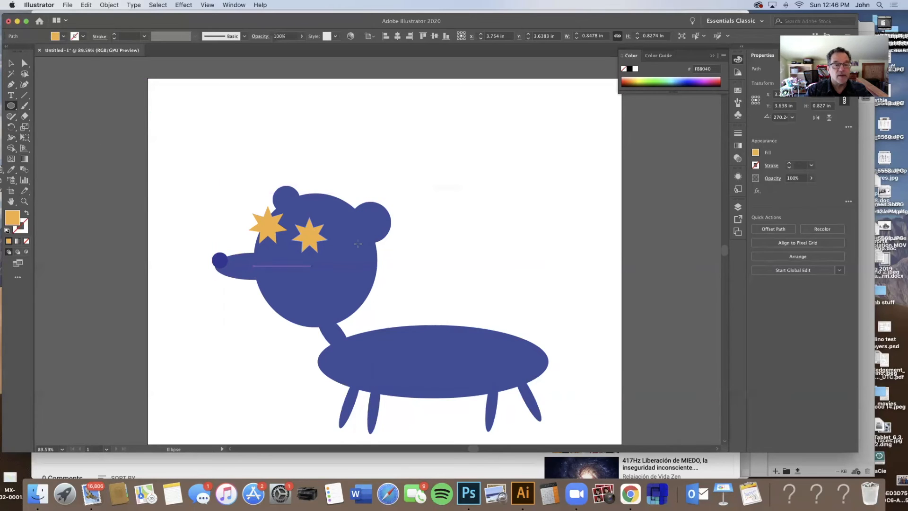
drag(363, 217, 382, 236)
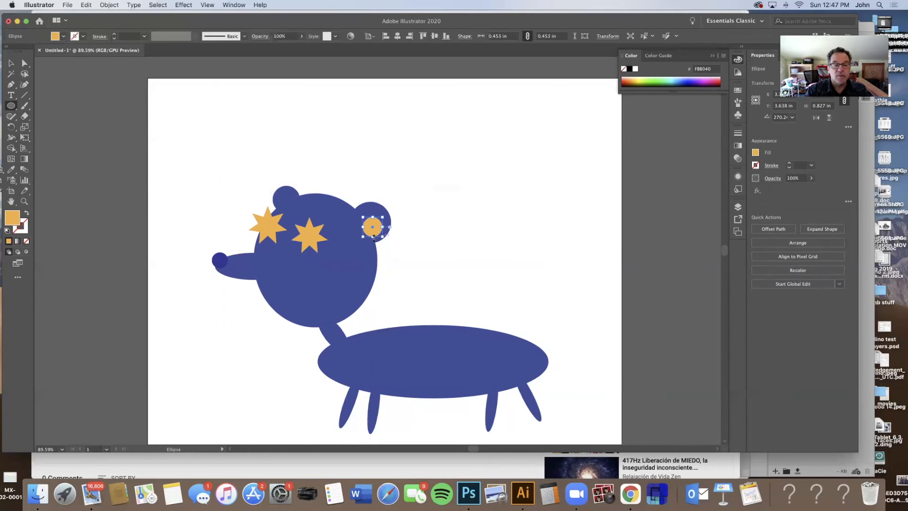
click(756, 152)
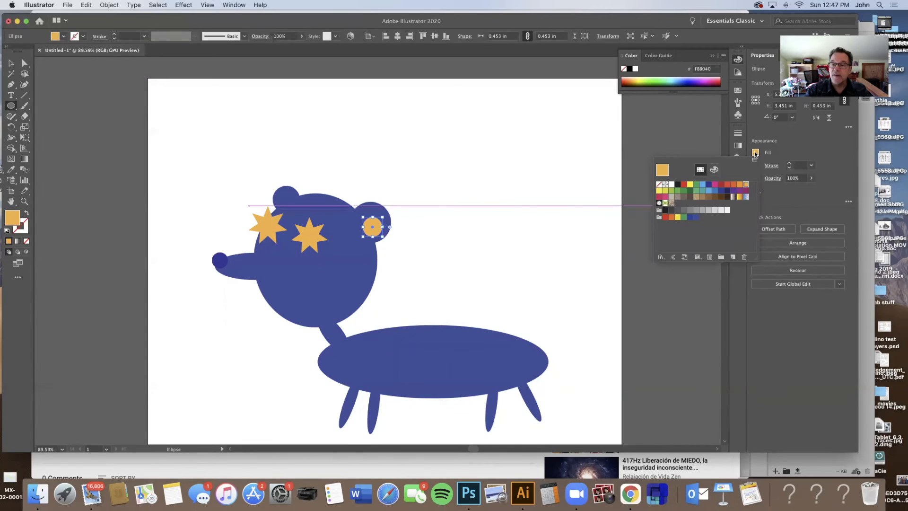
click(715, 185)
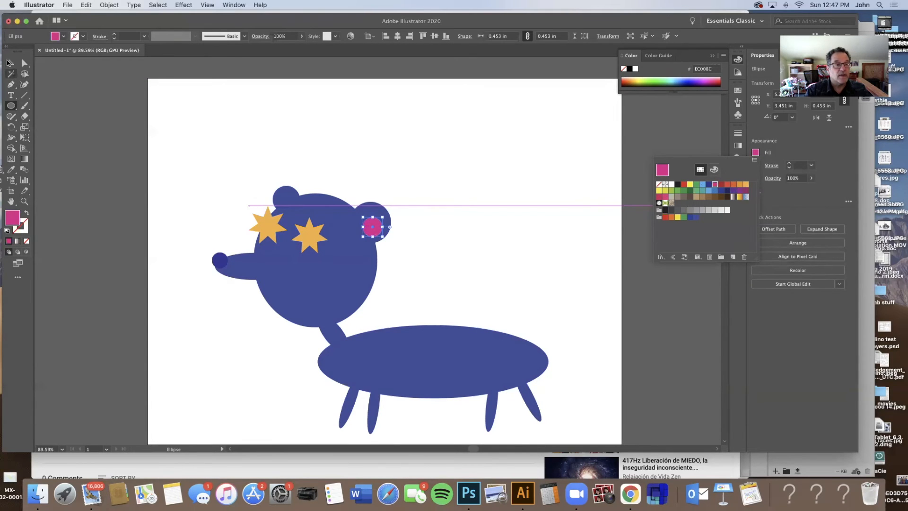
Change the inner-ear circle's fill to a lighter pink, RGB 255, 95, 203, picked from the color spectrum
click(11, 64)
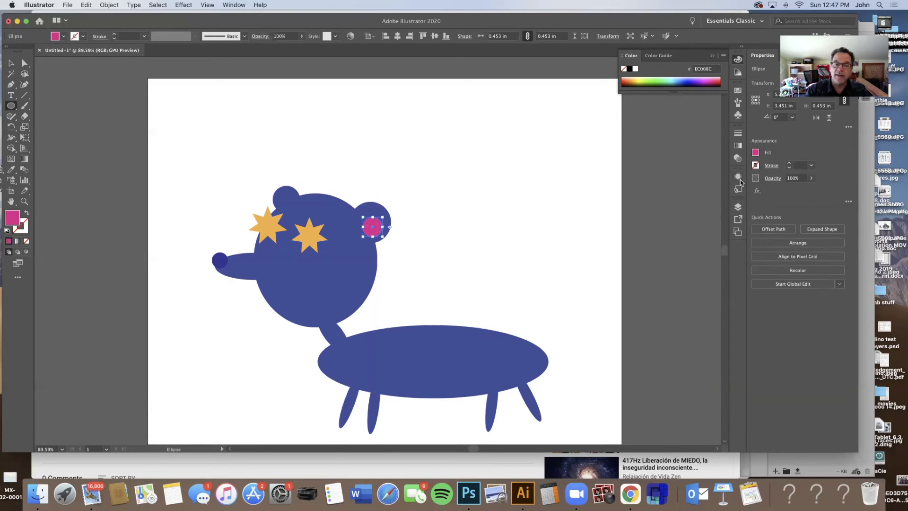
click(755, 153)
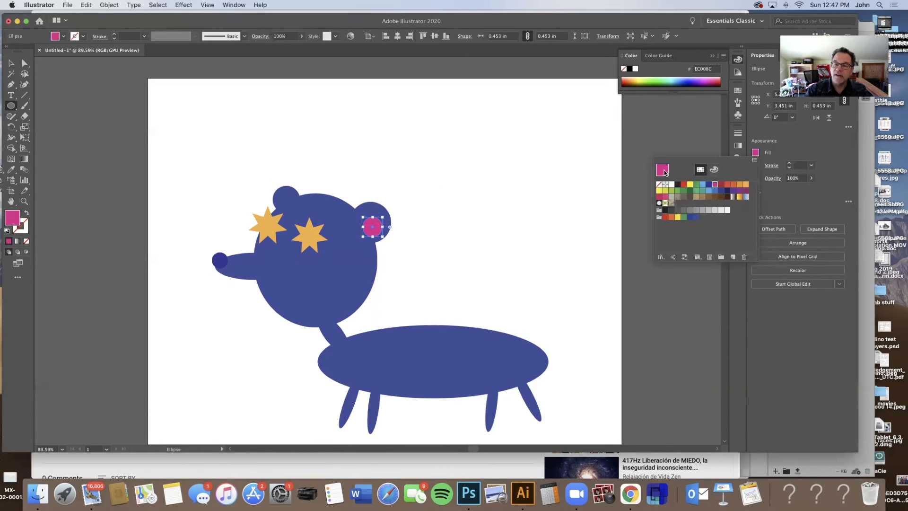
click(715, 169)
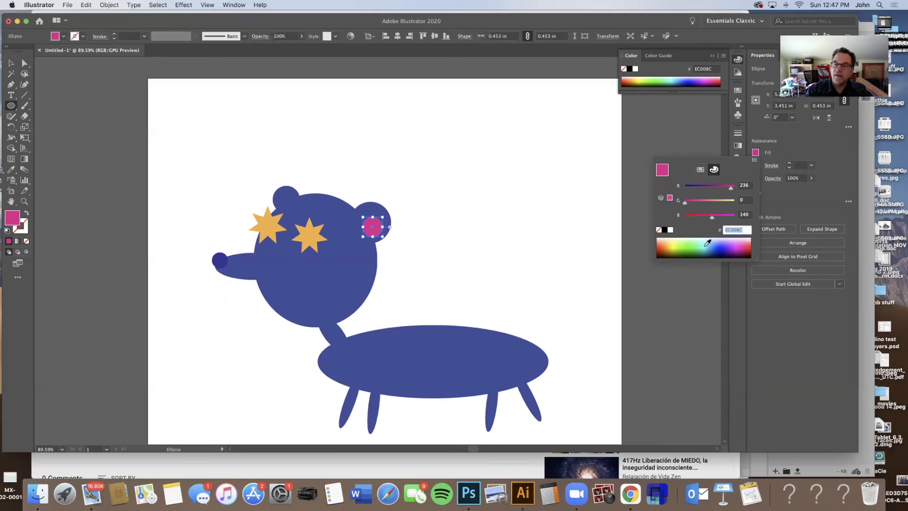
click(663, 240)
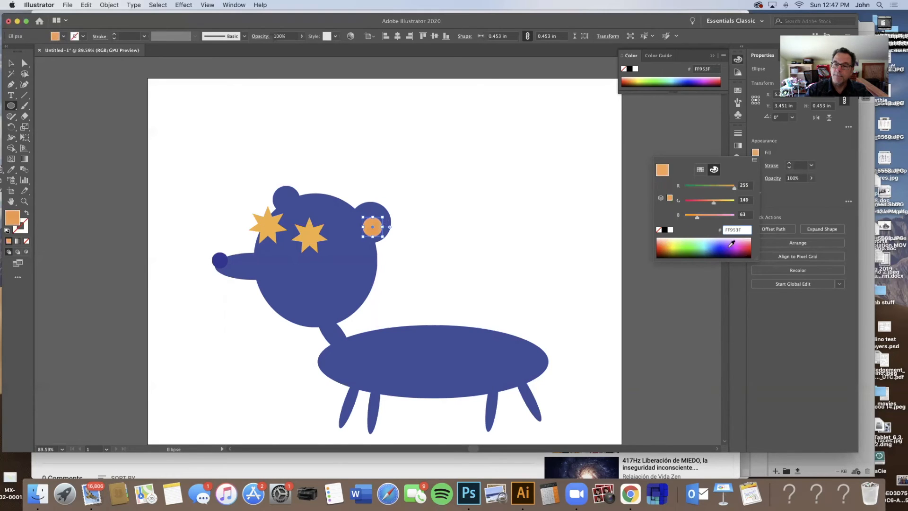
click(743, 239)
click(744, 242)
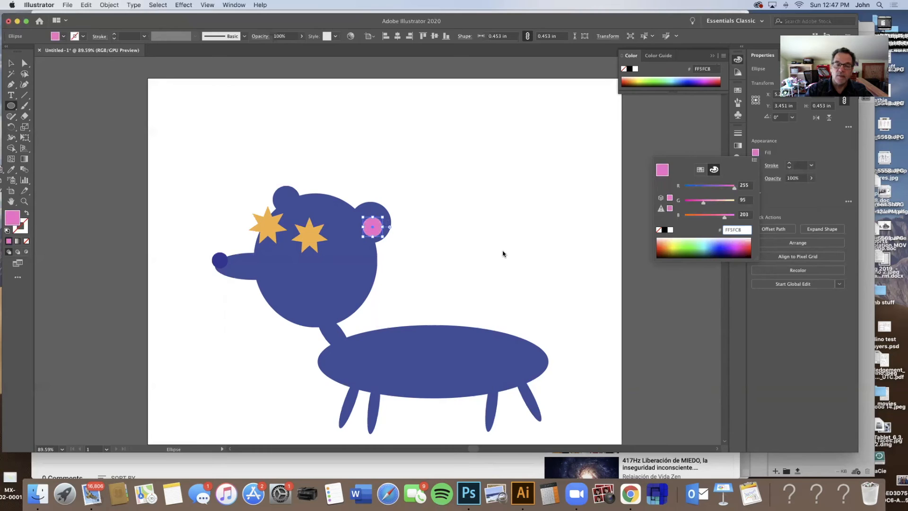
click(515, 224)
Duplicate the pink inner-ear circle onto the smaller ear
click(12, 64)
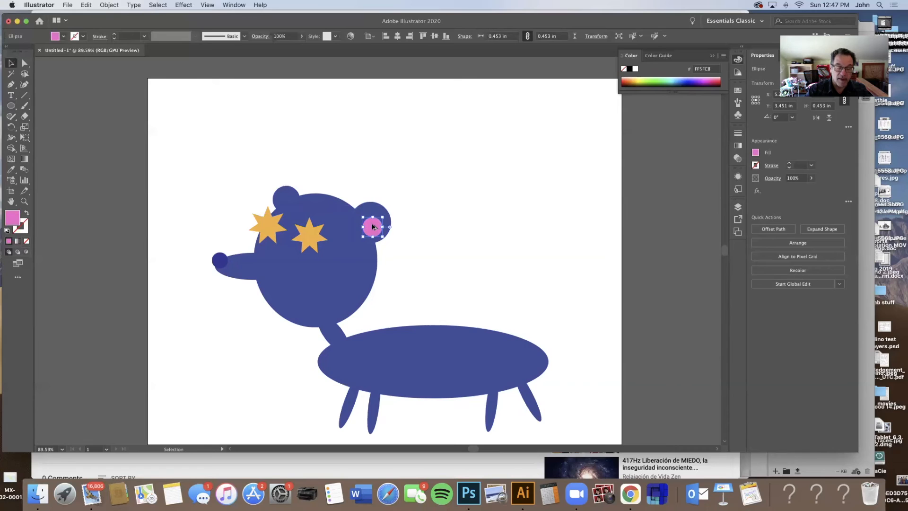
drag(367, 221, 287, 201)
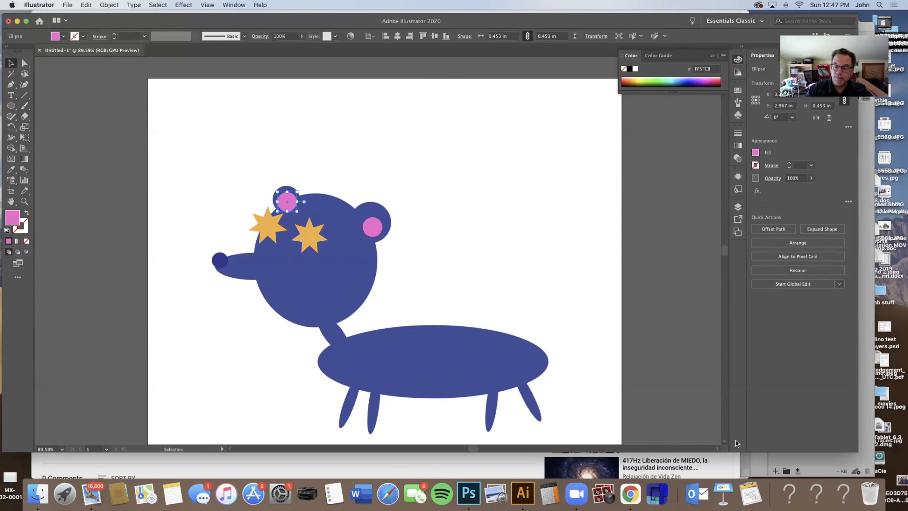
Crop the artboard from above and both sides around the animal to about 9.81 × 6.34 in
click(10, 191)
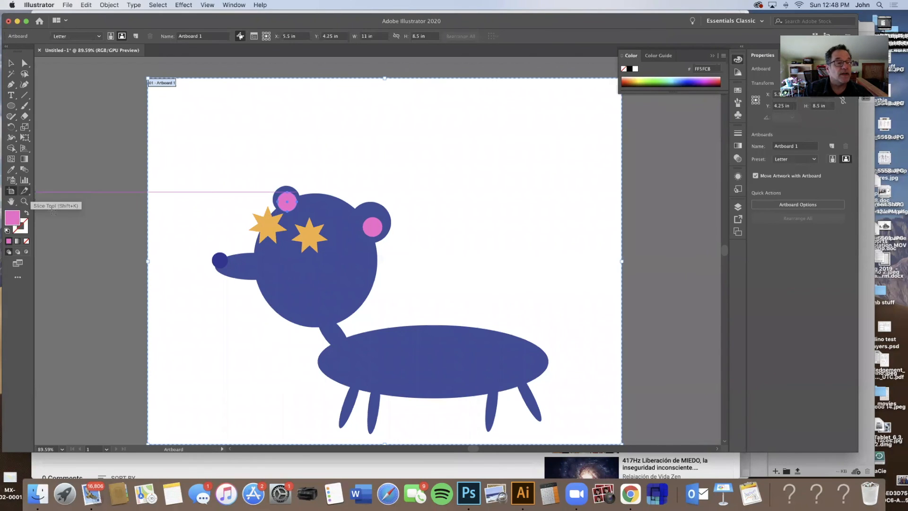
drag(385, 79, 385, 171)
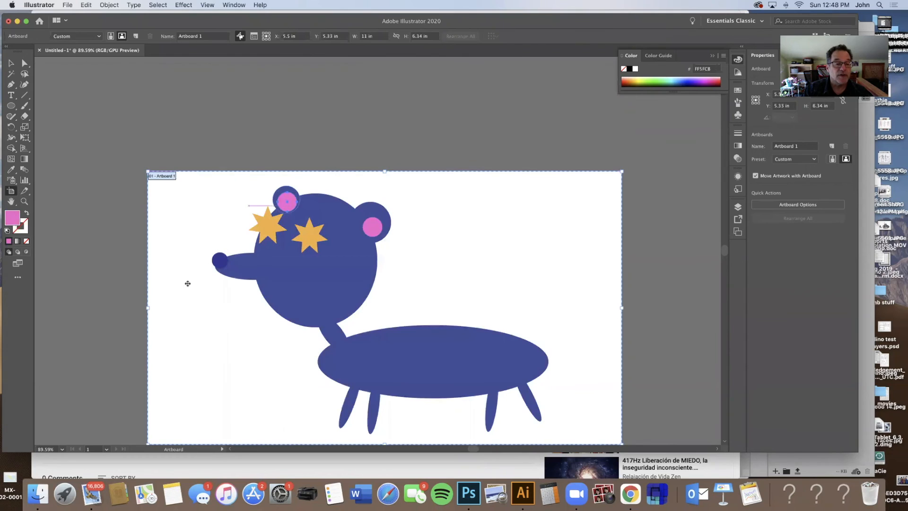
drag(148, 307, 173, 308)
drag(623, 308, 597, 308)
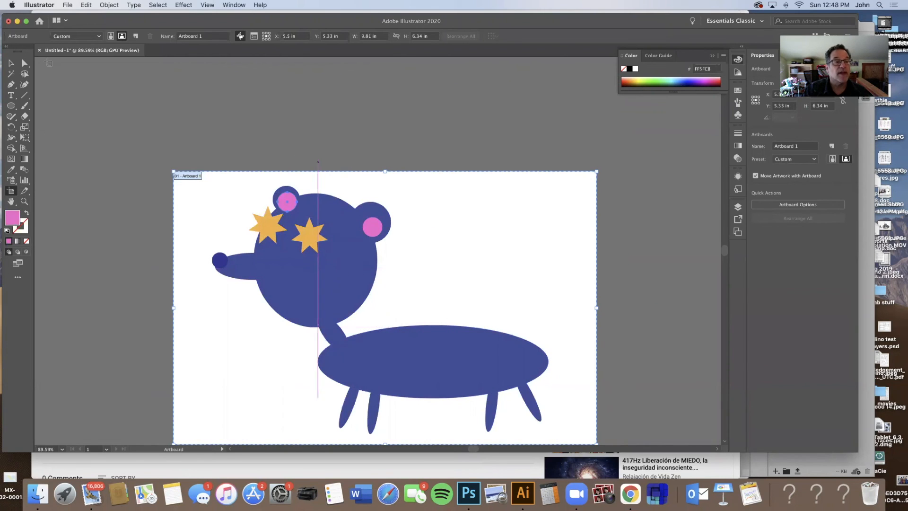
Start saving the drawing as a new file with the format set to Adobe PDF (pdf)
click(67, 5)
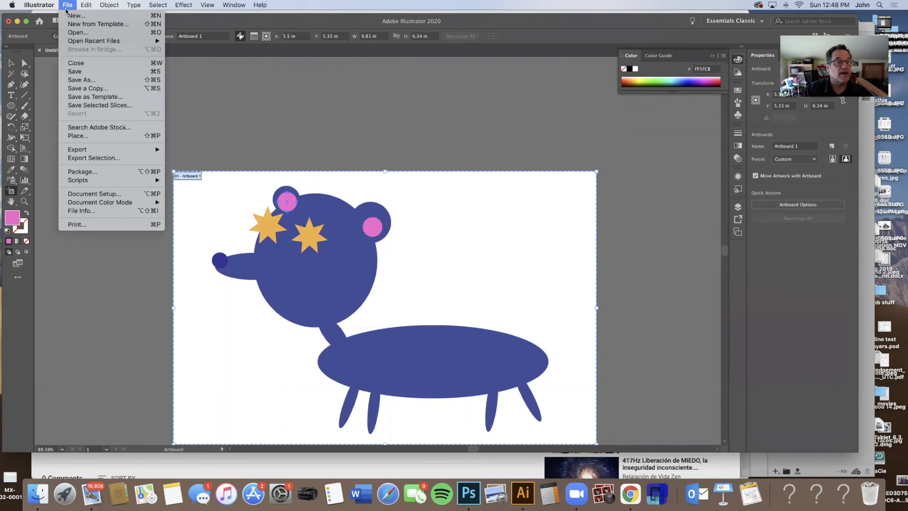
click(78, 80)
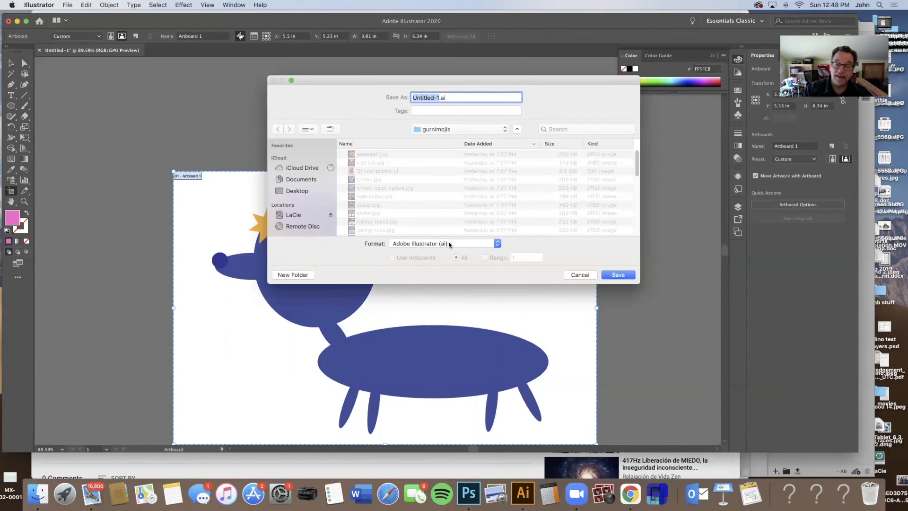
click(449, 243)
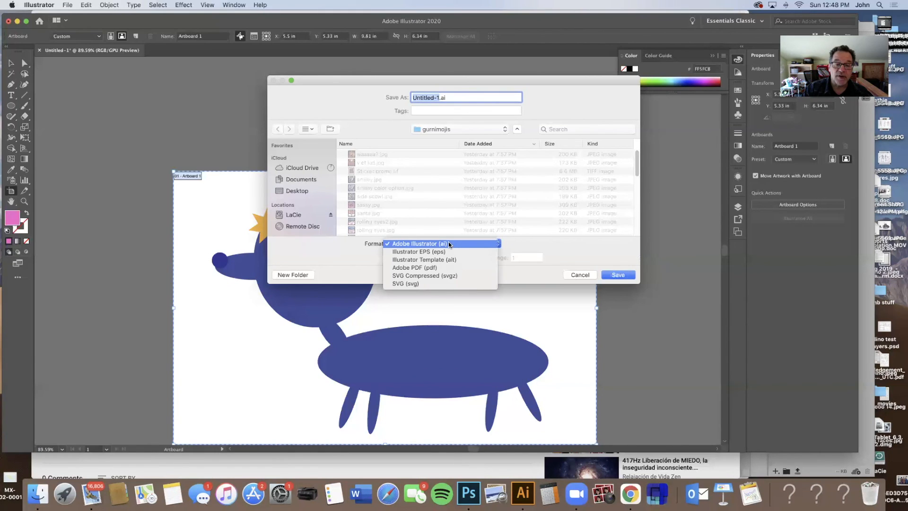
click(435, 268)
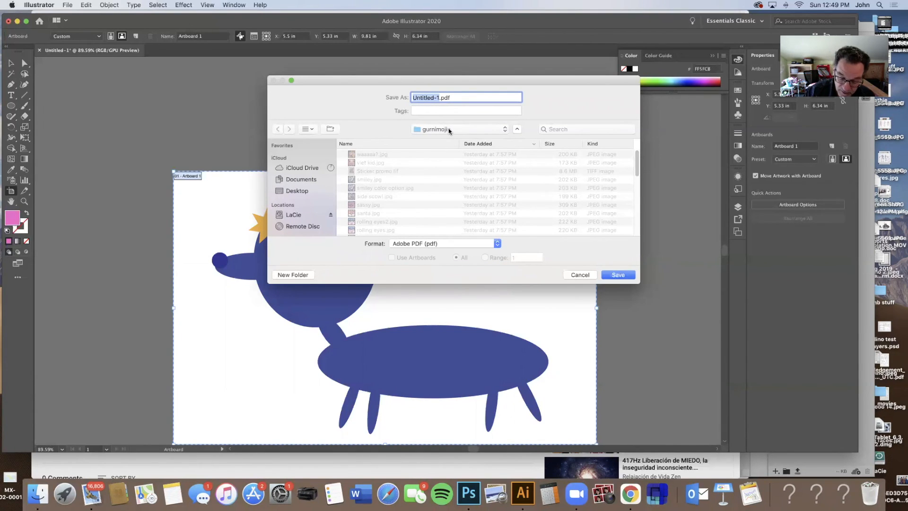
Name the PDF file "blue weird dog"
text(blue)
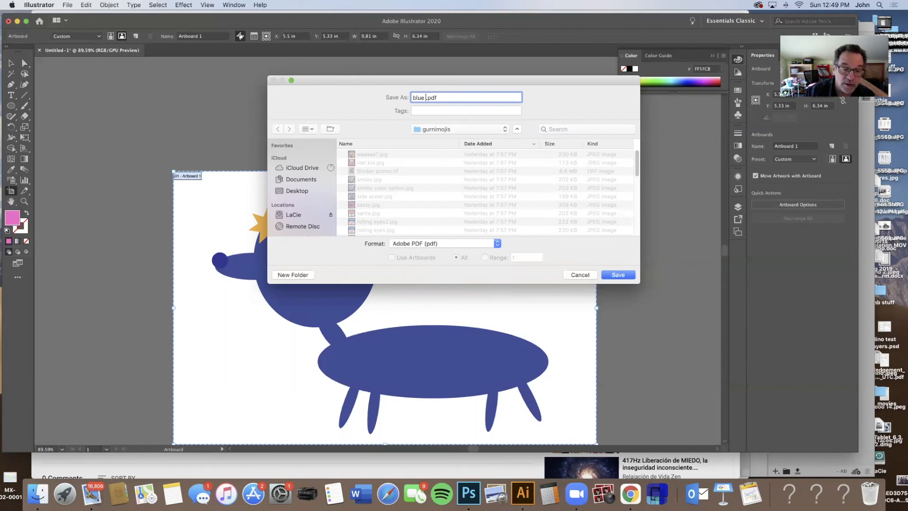
text( dog)
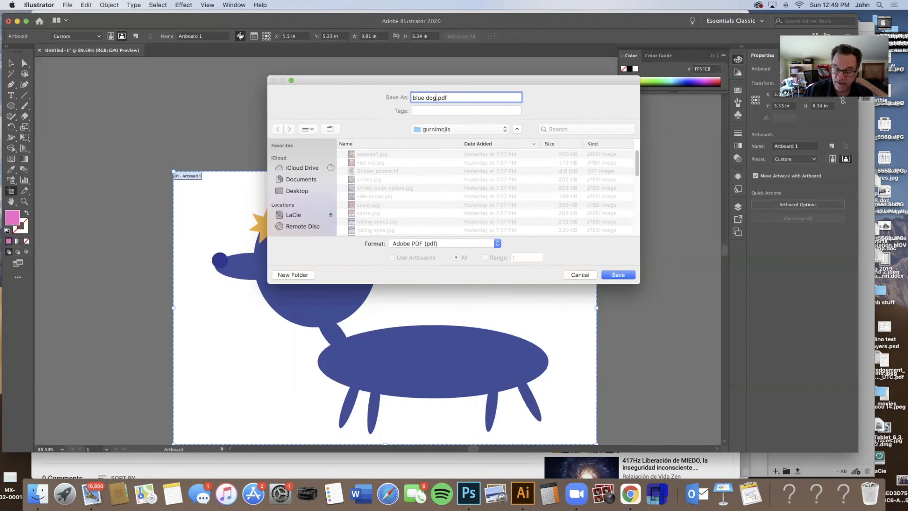
key(BackSpace)
key(BackSpace)
key(BackSpace)
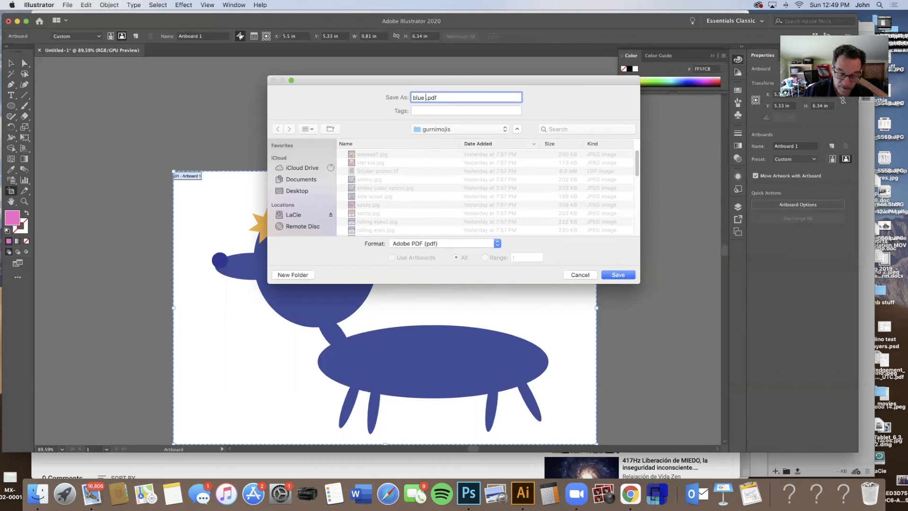
text(weird dog)
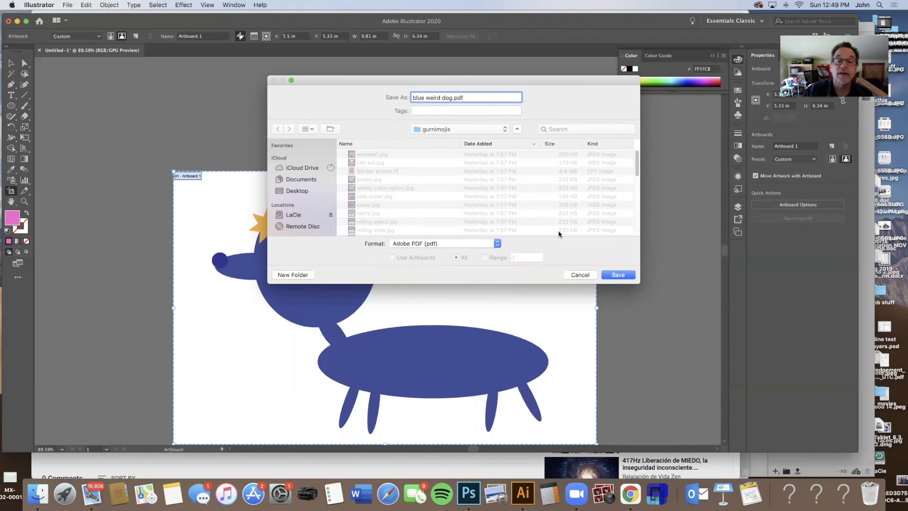
Choose the iCloud Desktop as the destination and save the PDF with the [Illustrator Default] preset
click(457, 129)
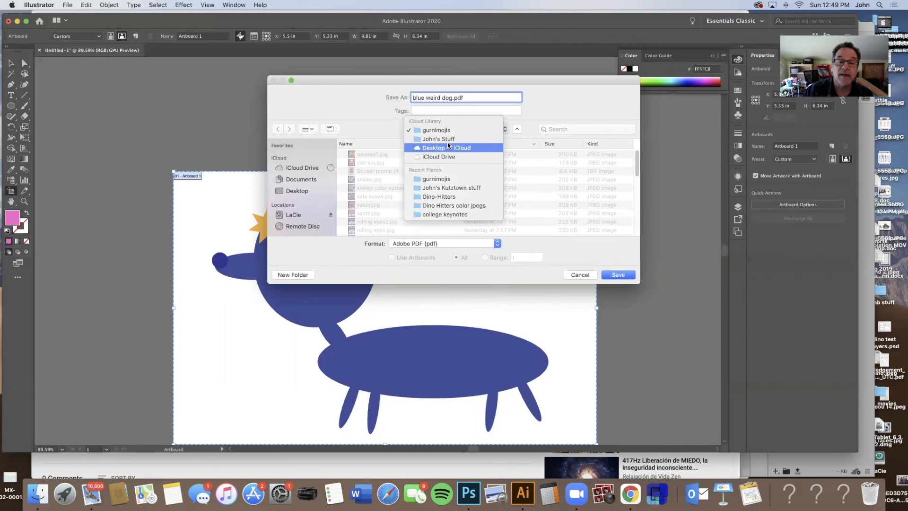
click(447, 144)
click(628, 276)
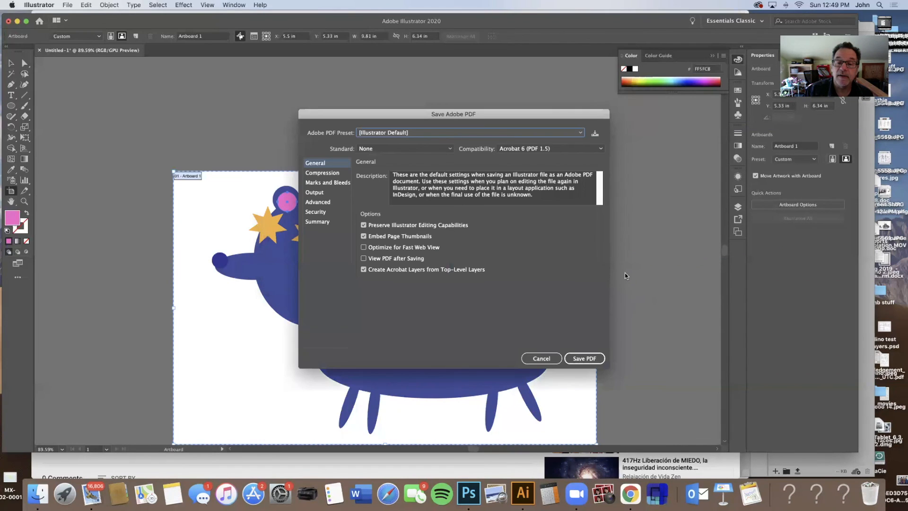
click(570, 358)
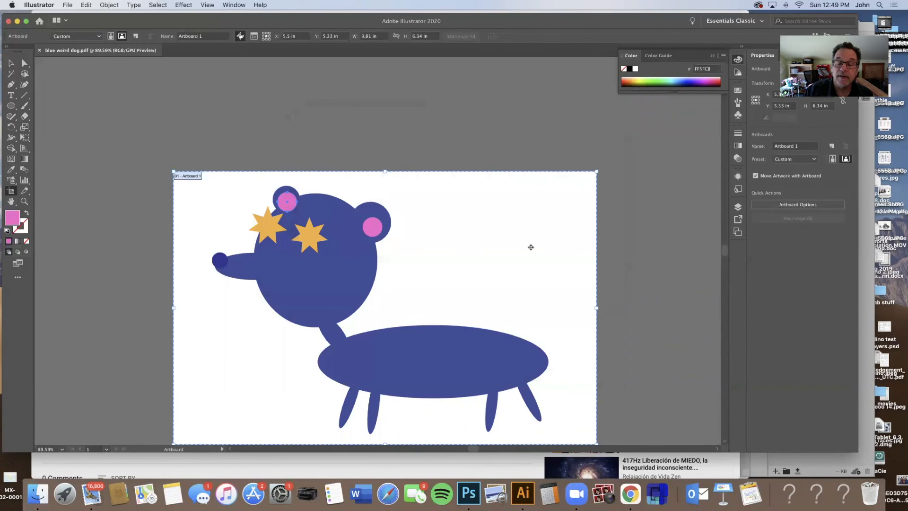